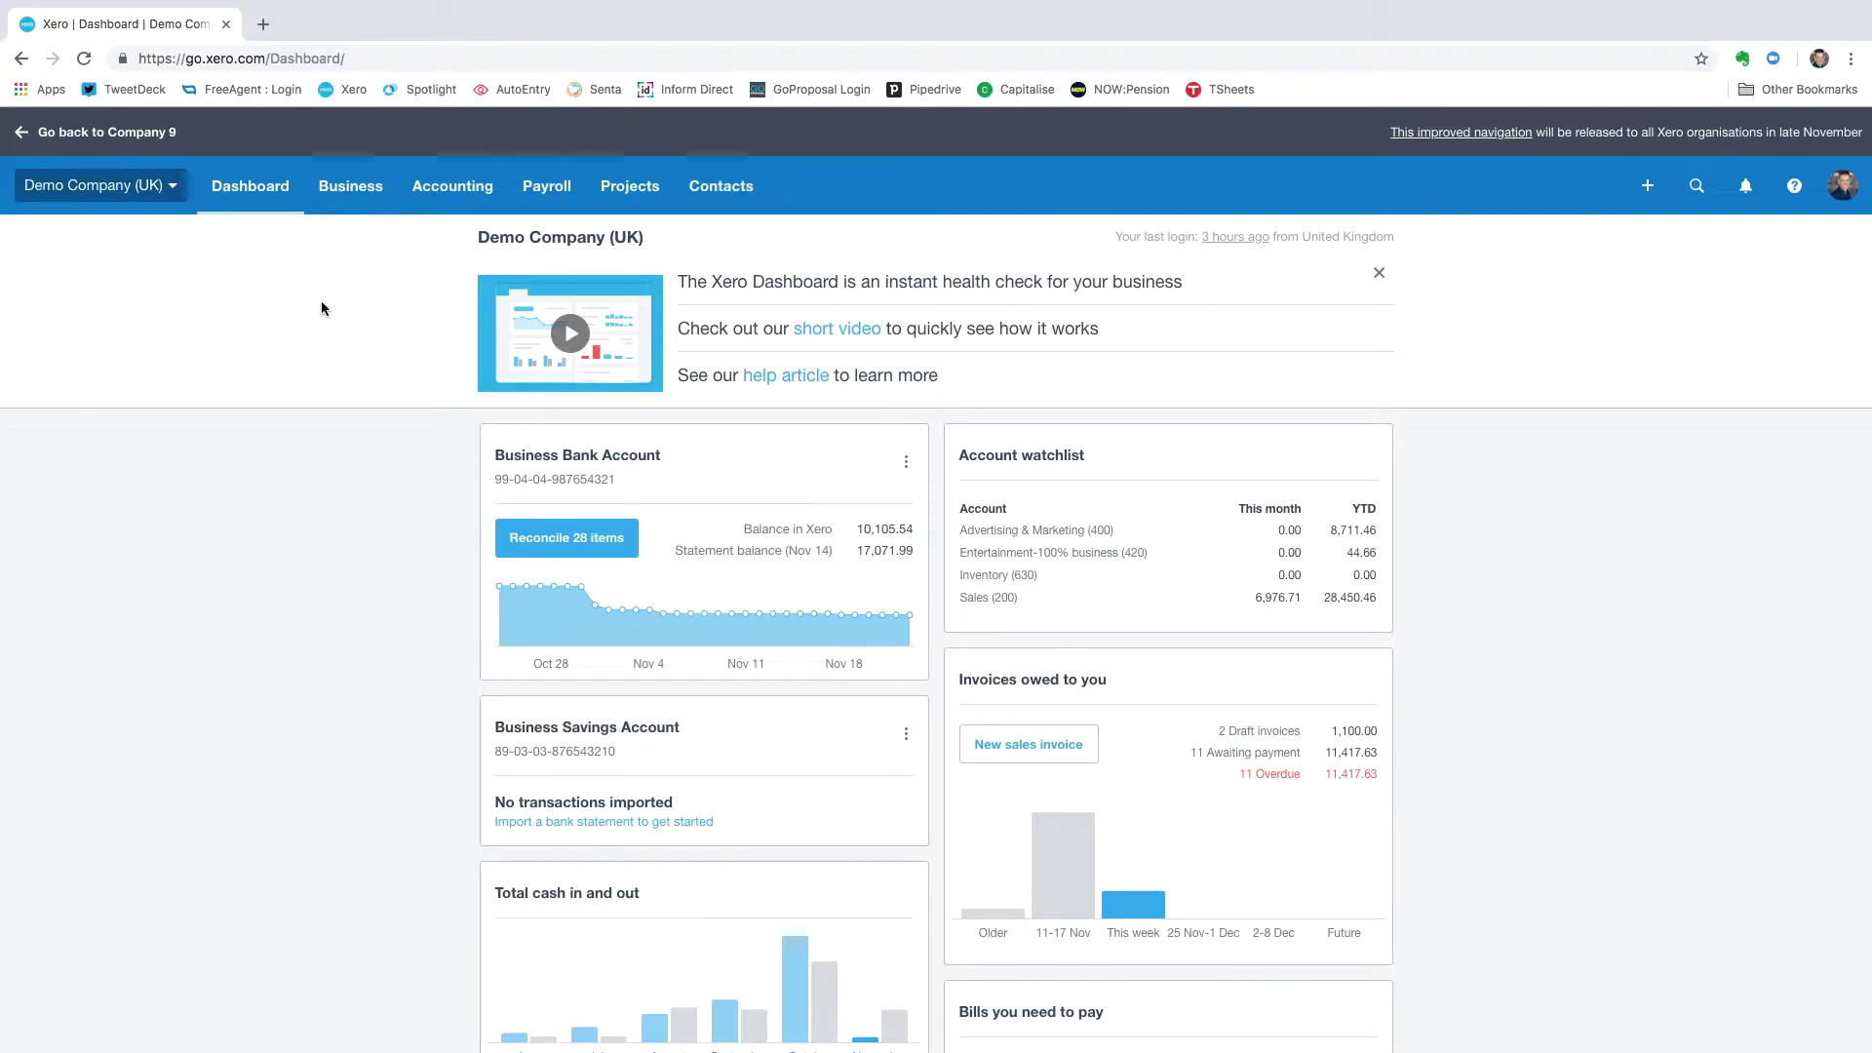
View the organisation settings for Demo Company (UK) and return to its dashboard
click(172, 191)
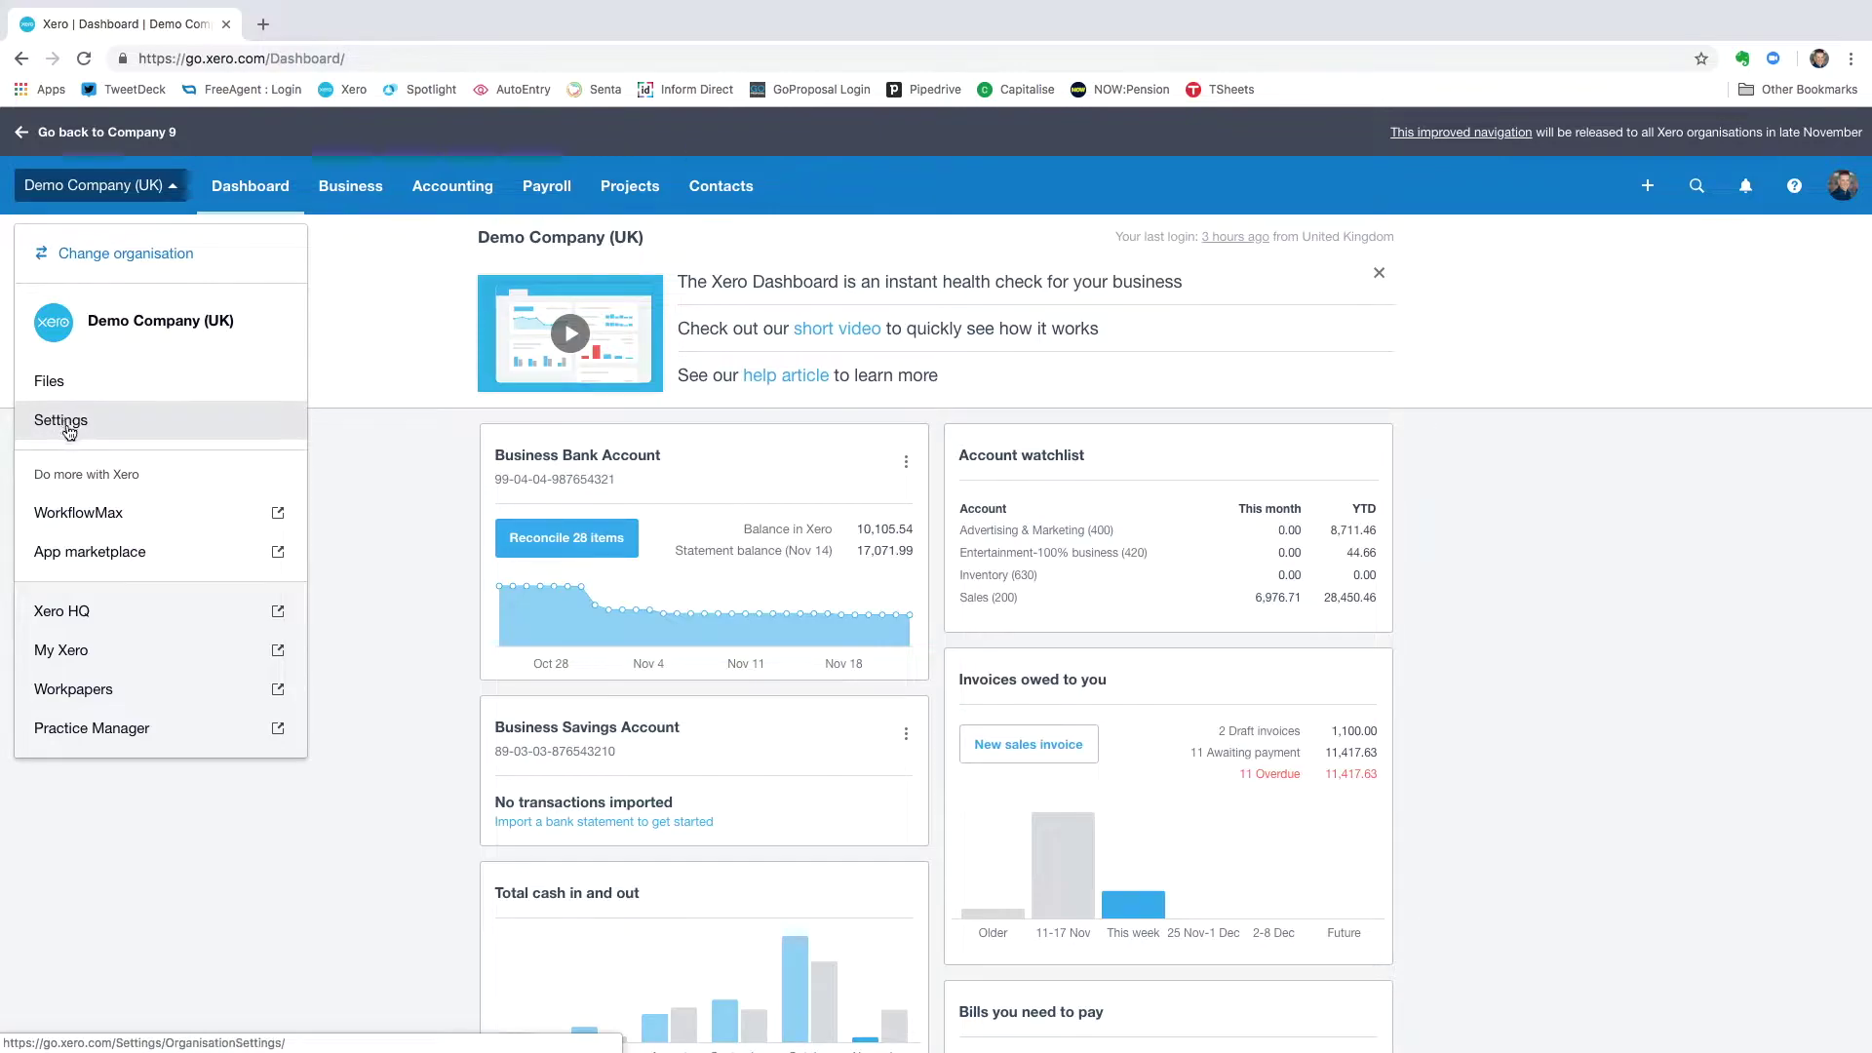
click(173, 188)
click(173, 188)
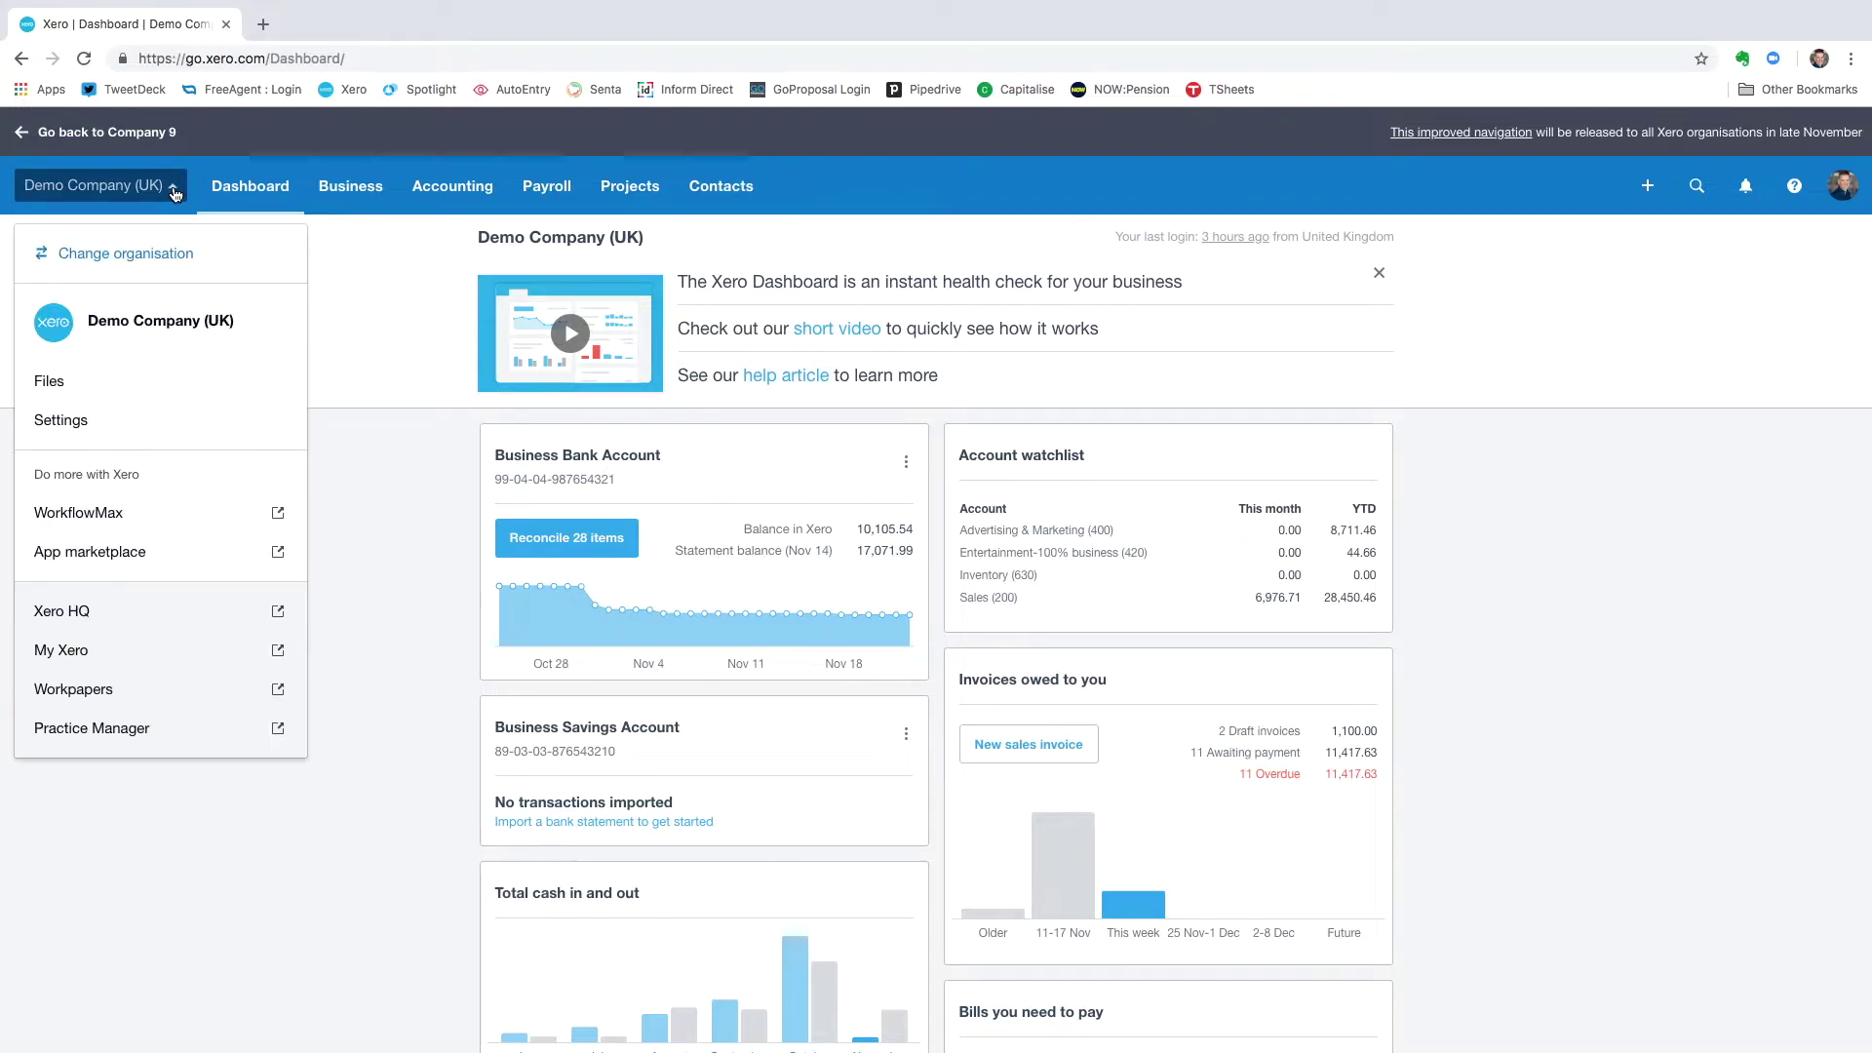
click(52, 423)
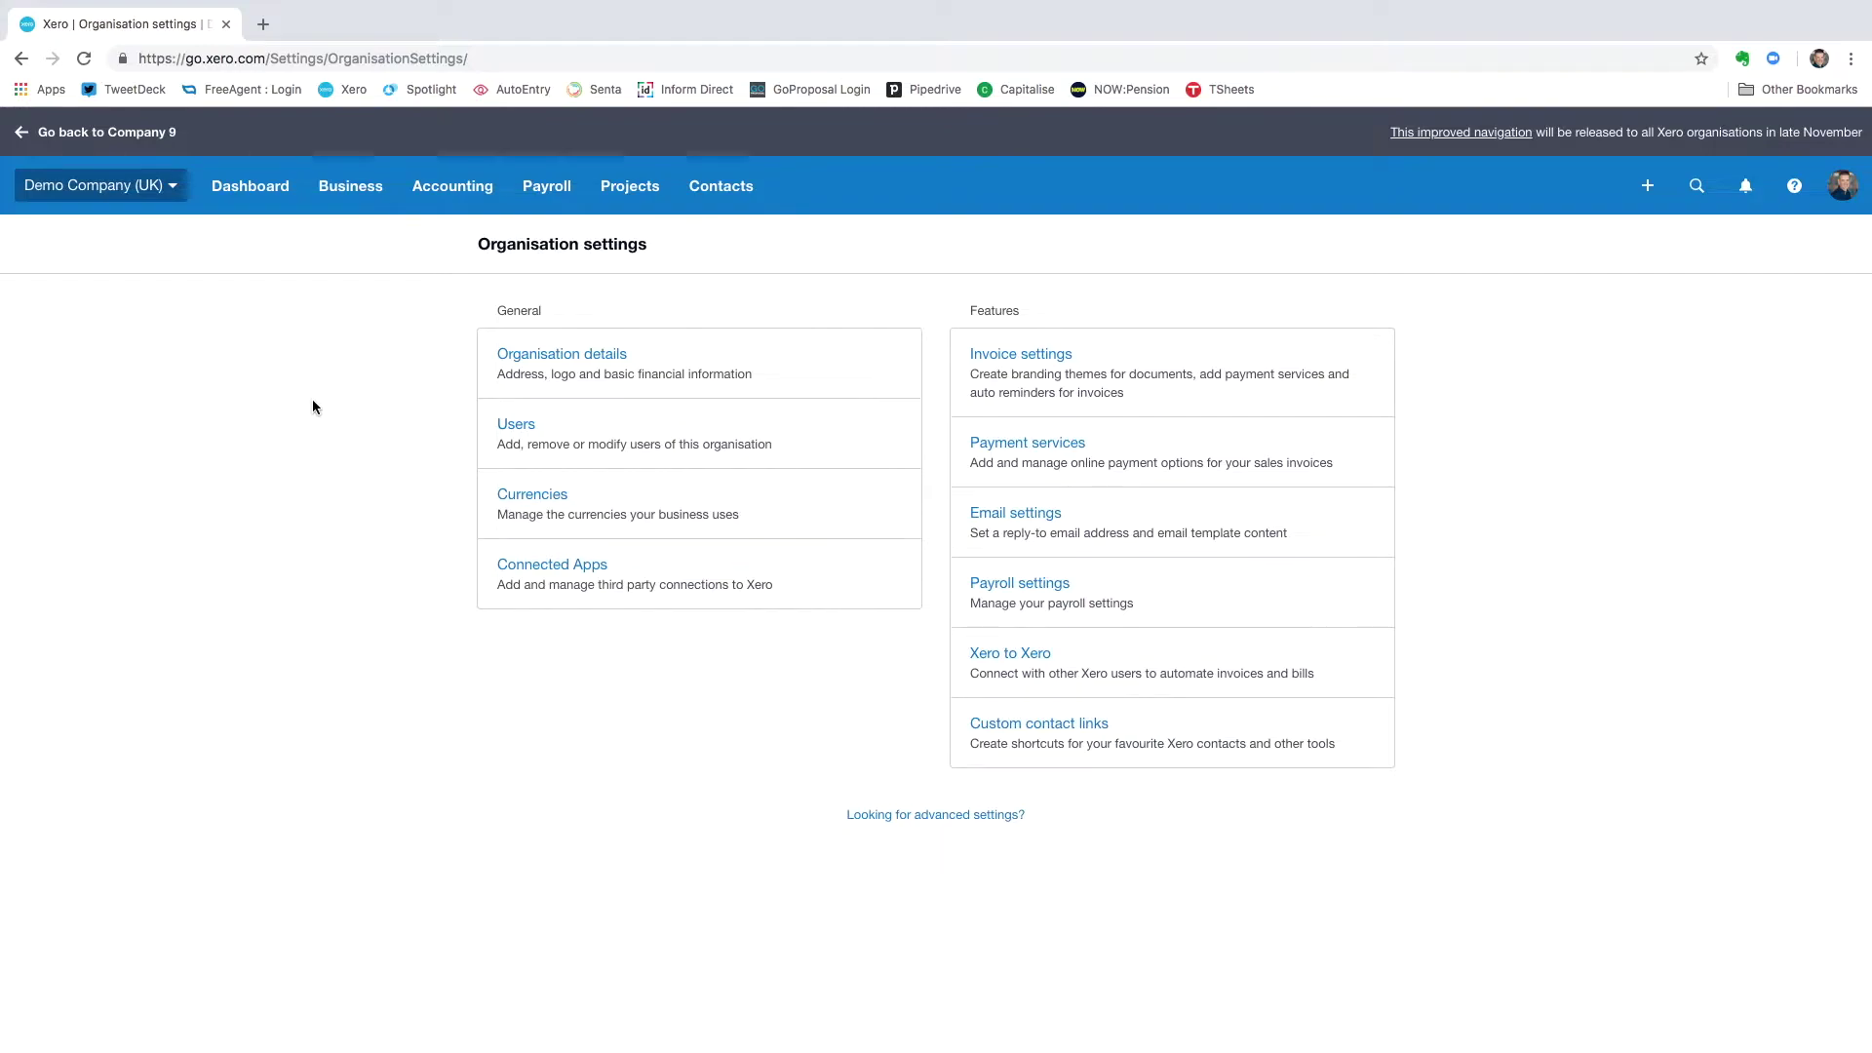
click(264, 188)
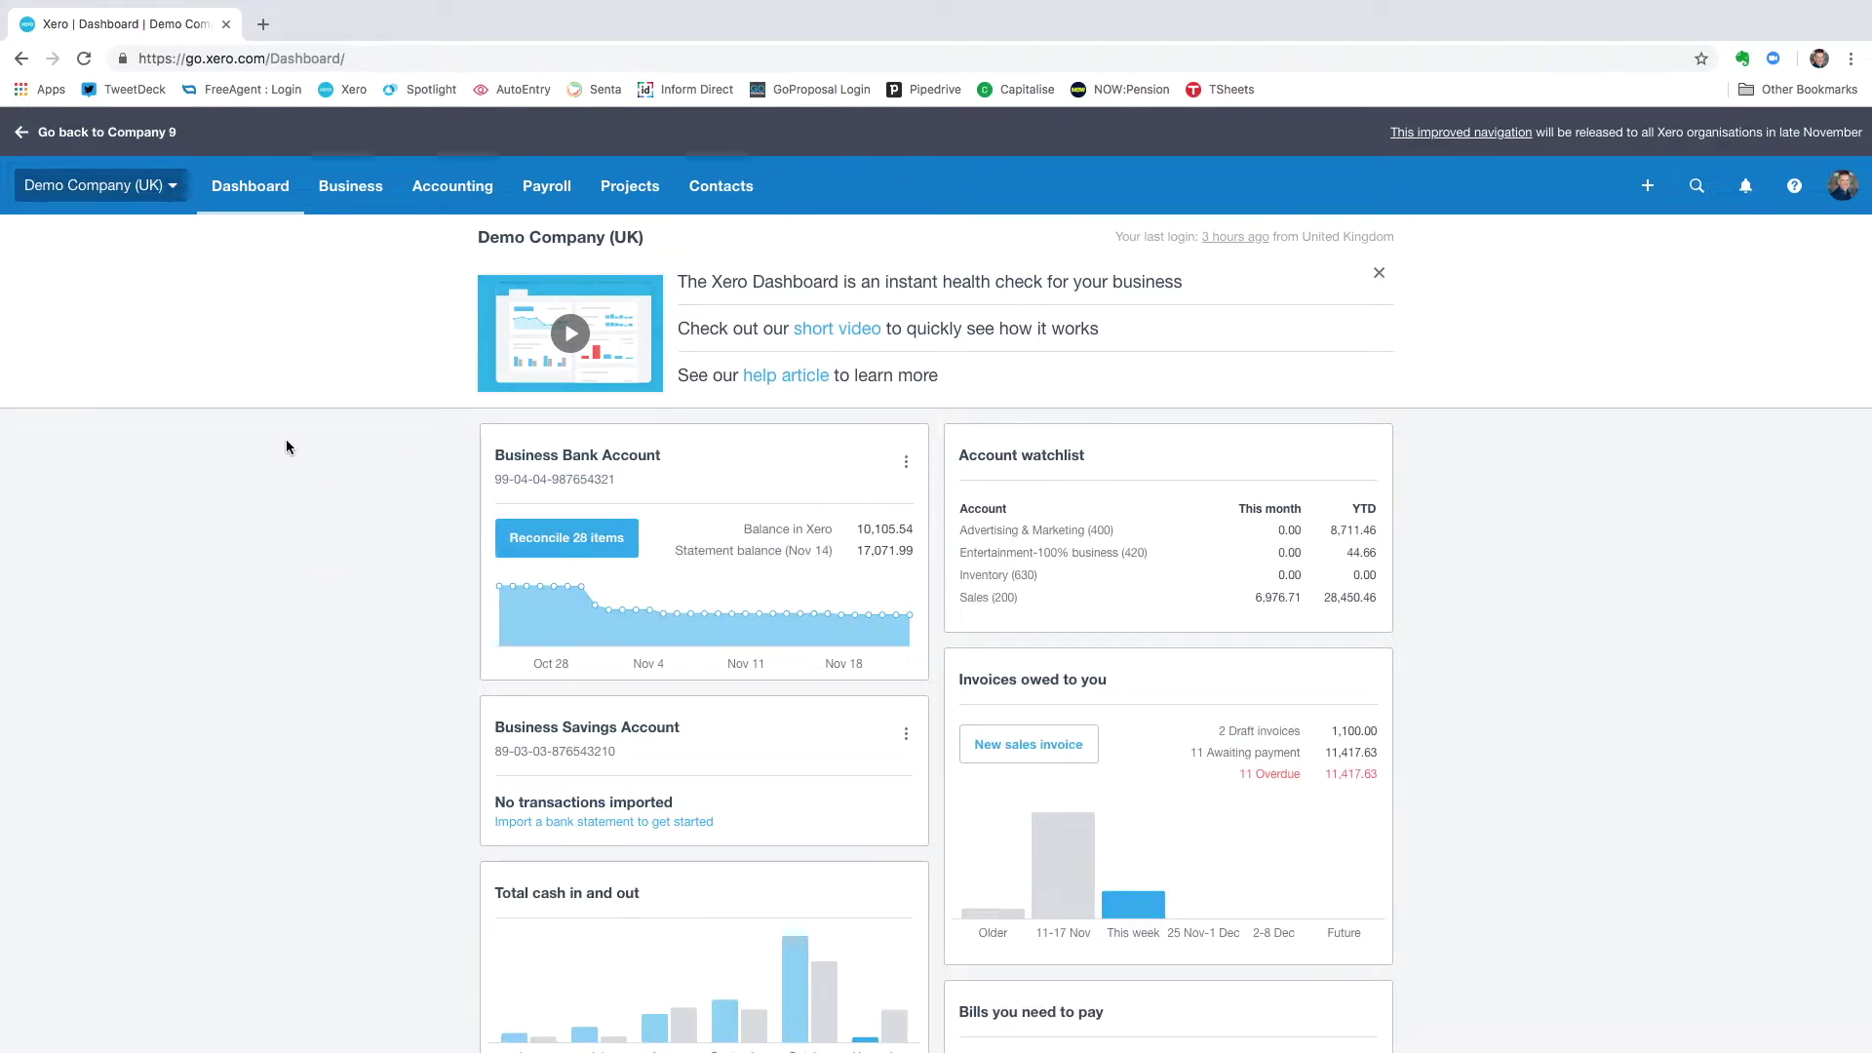
click(540, 192)
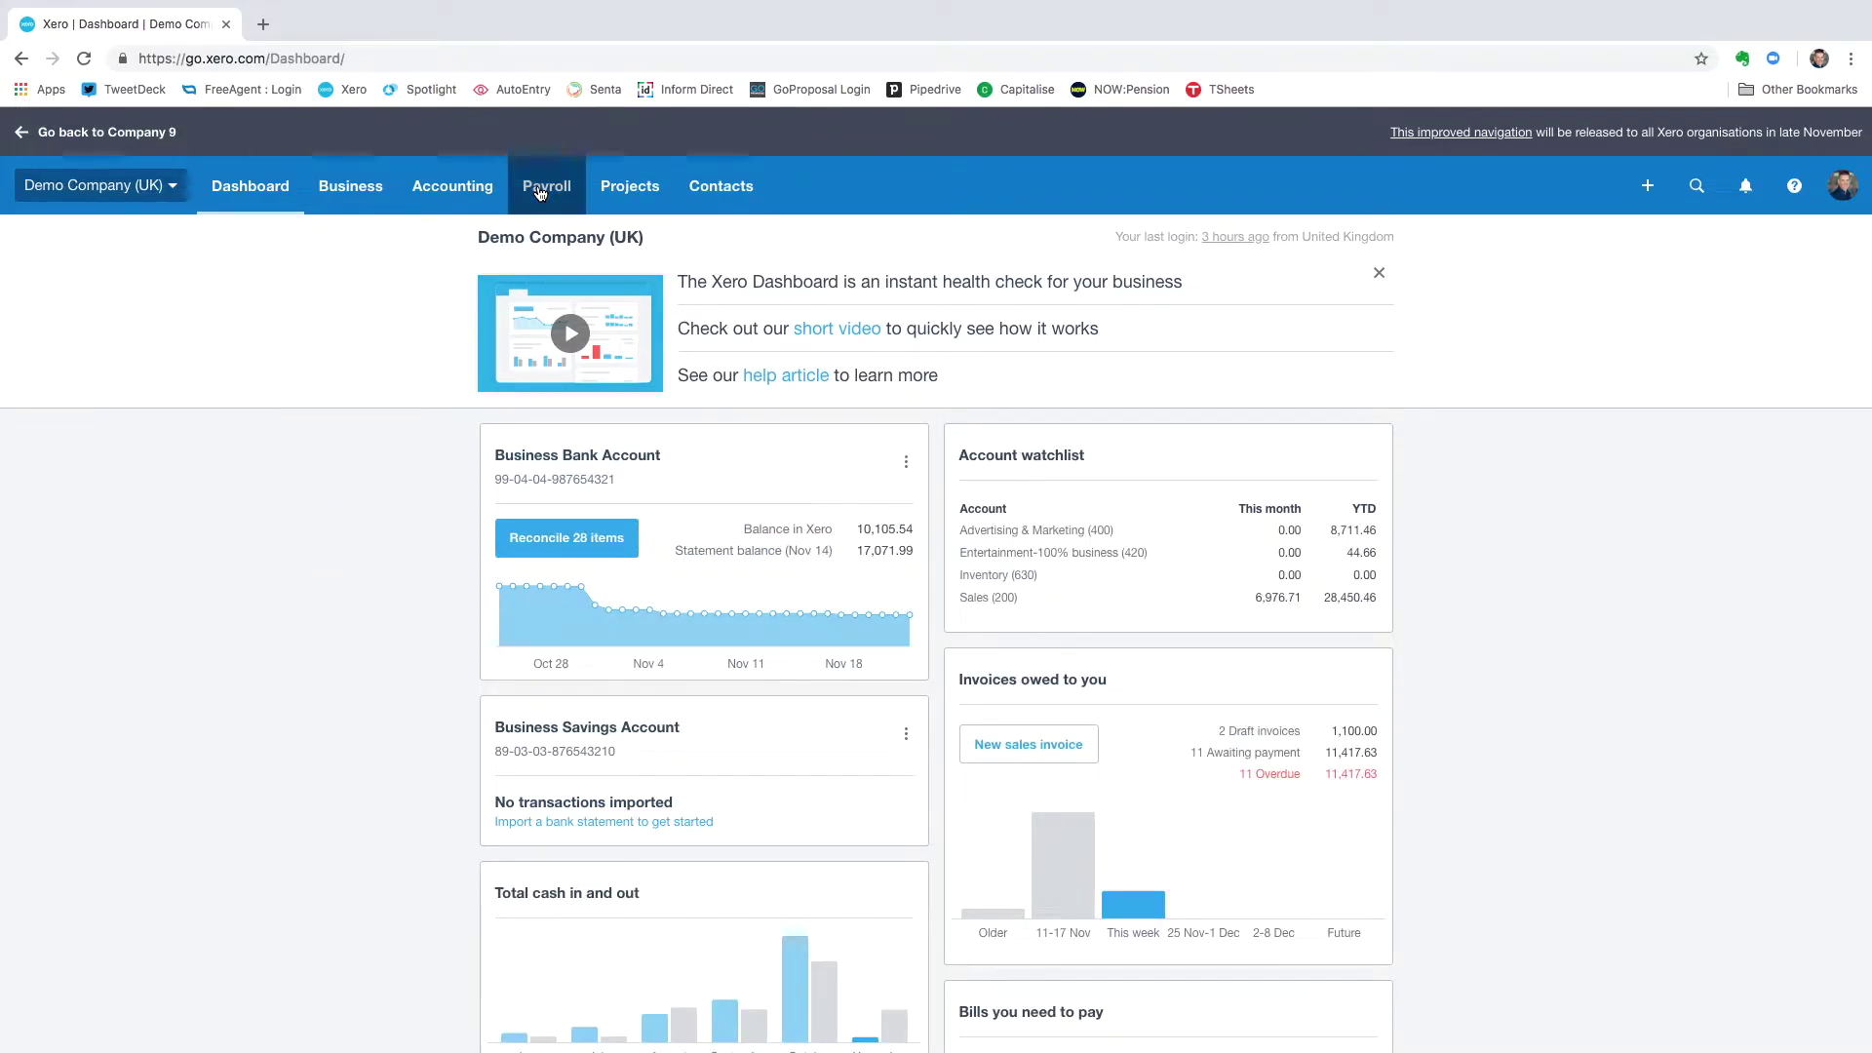
click(639, 188)
click(739, 187)
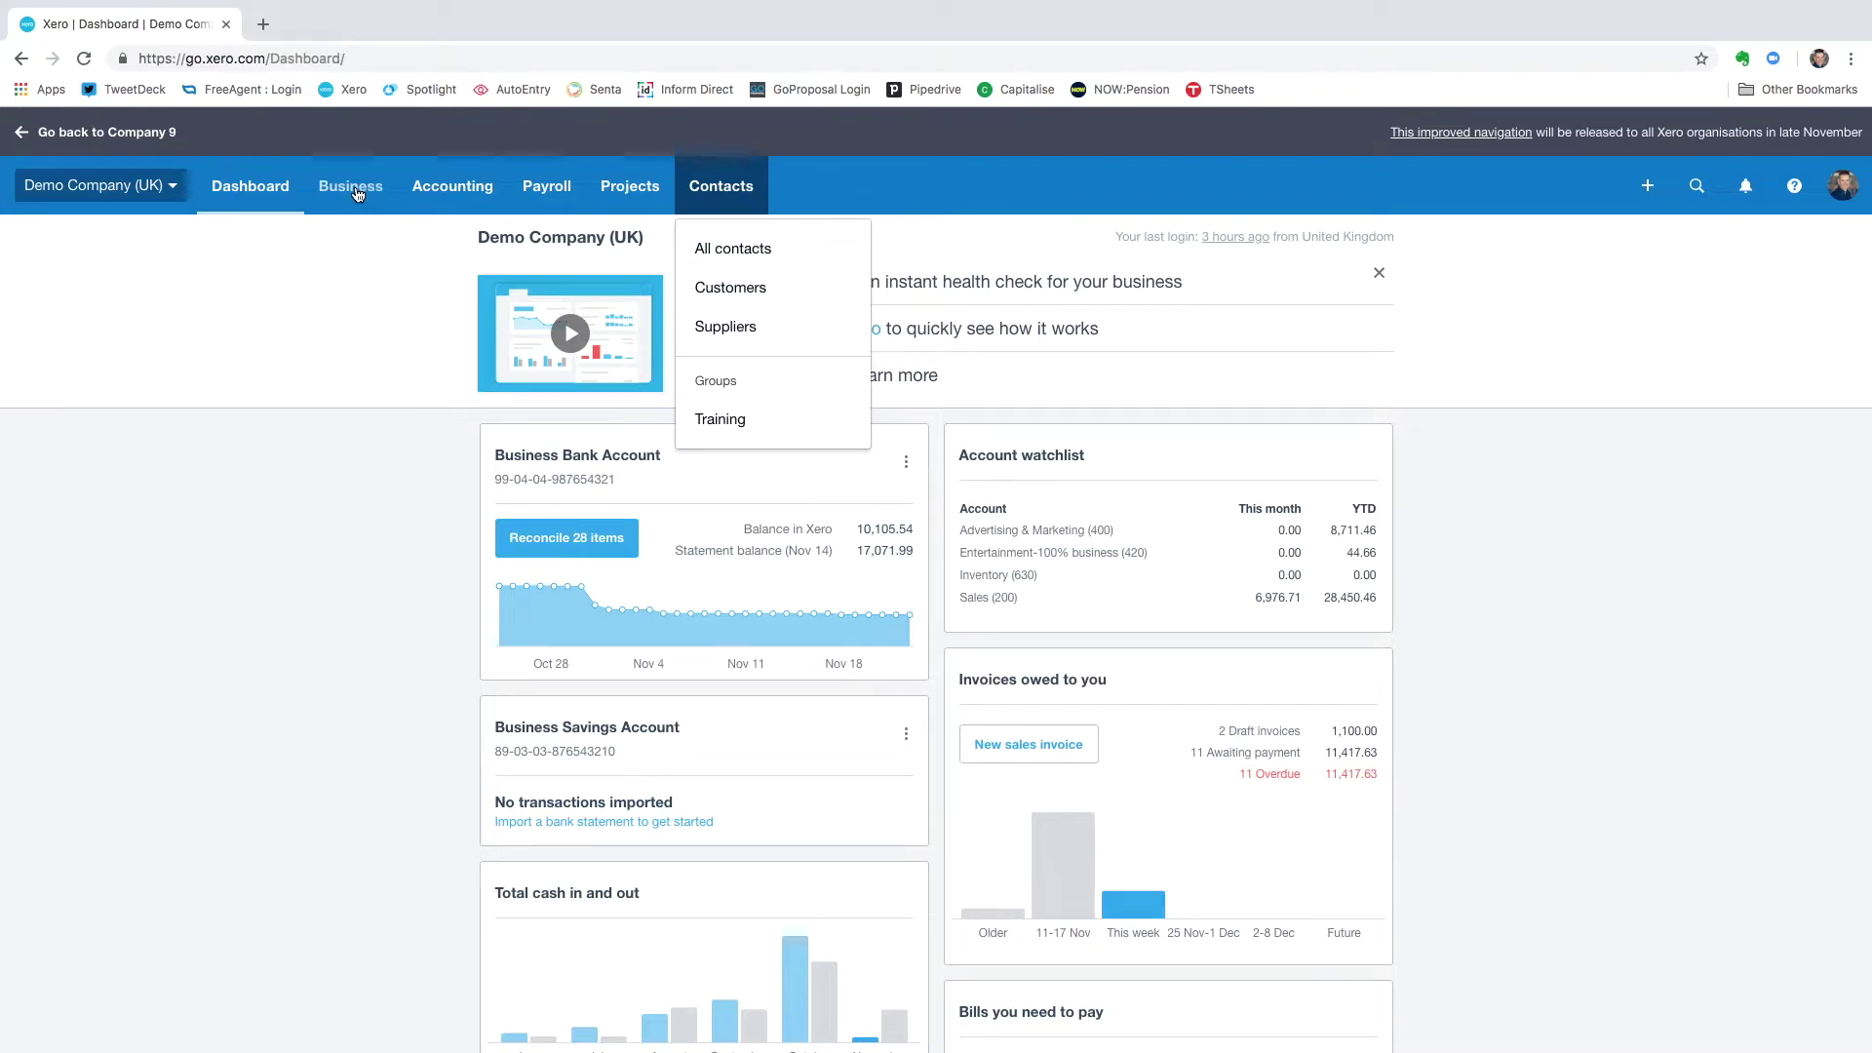
click(844, 183)
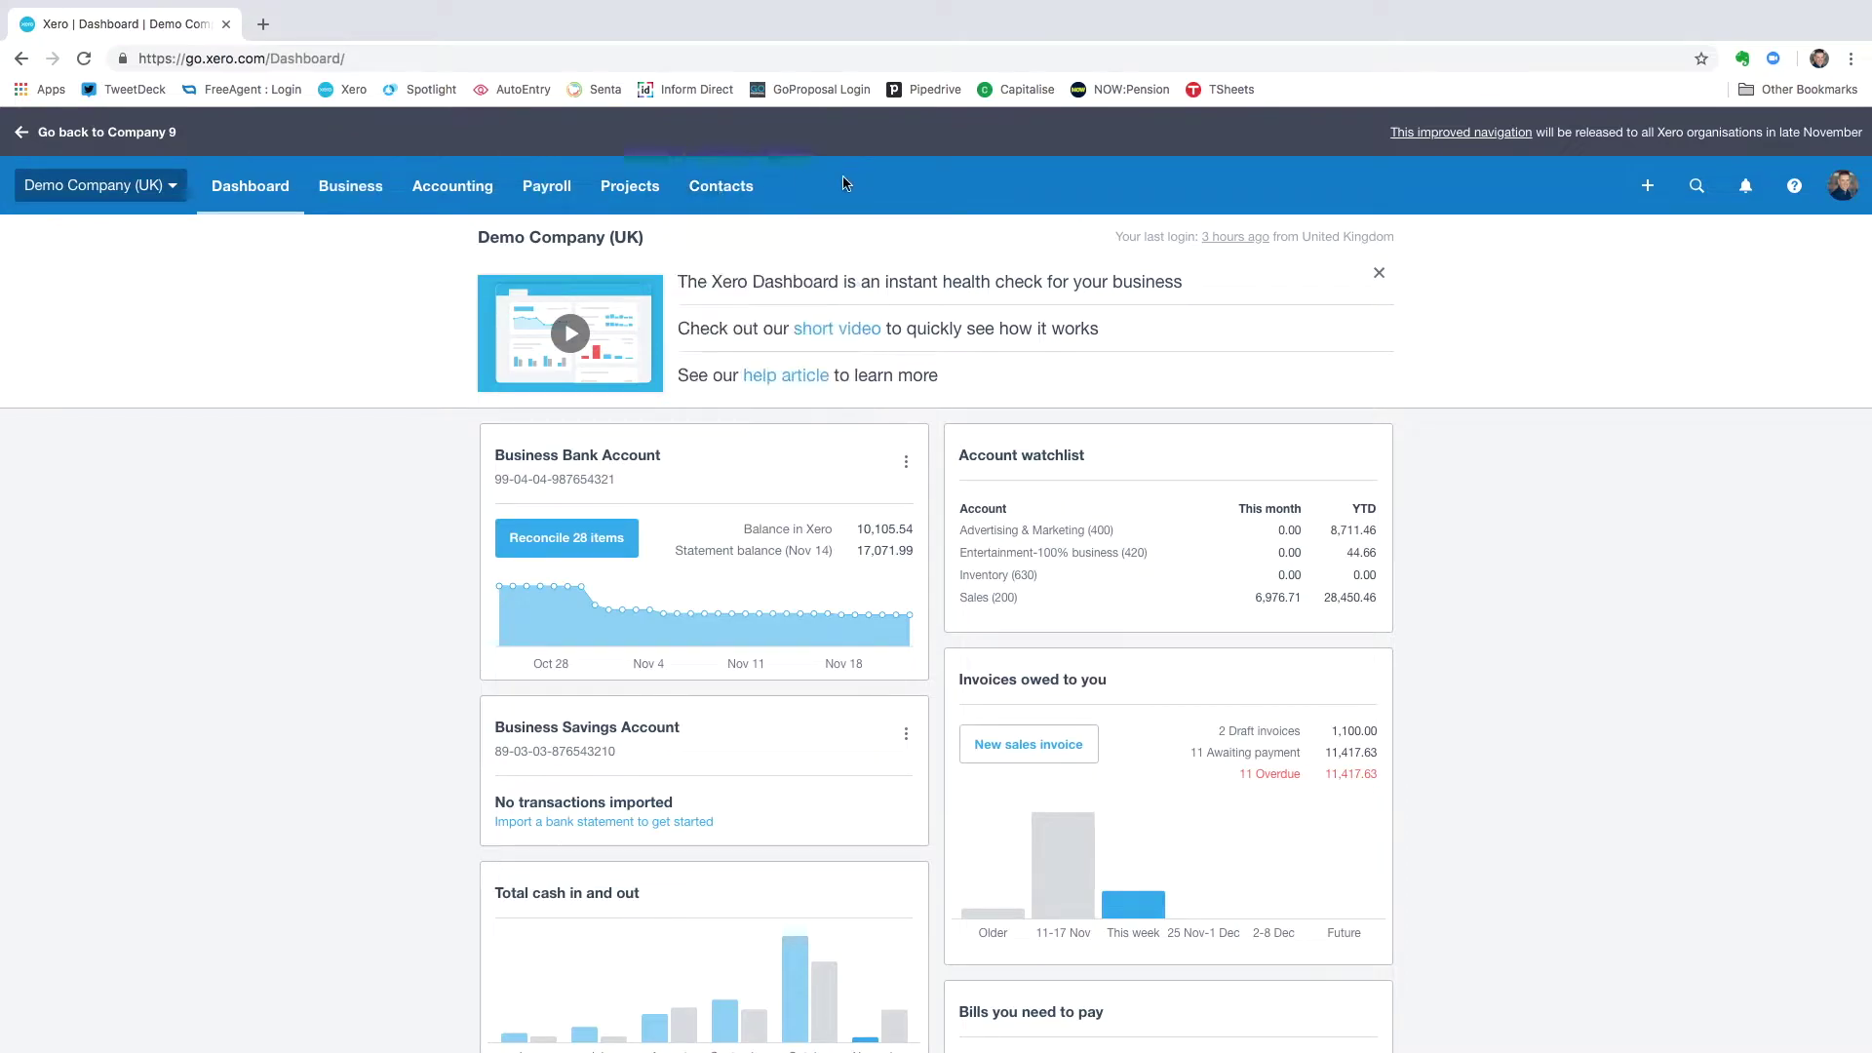
View the business's sales overview, followed by its purchases overview
click(347, 196)
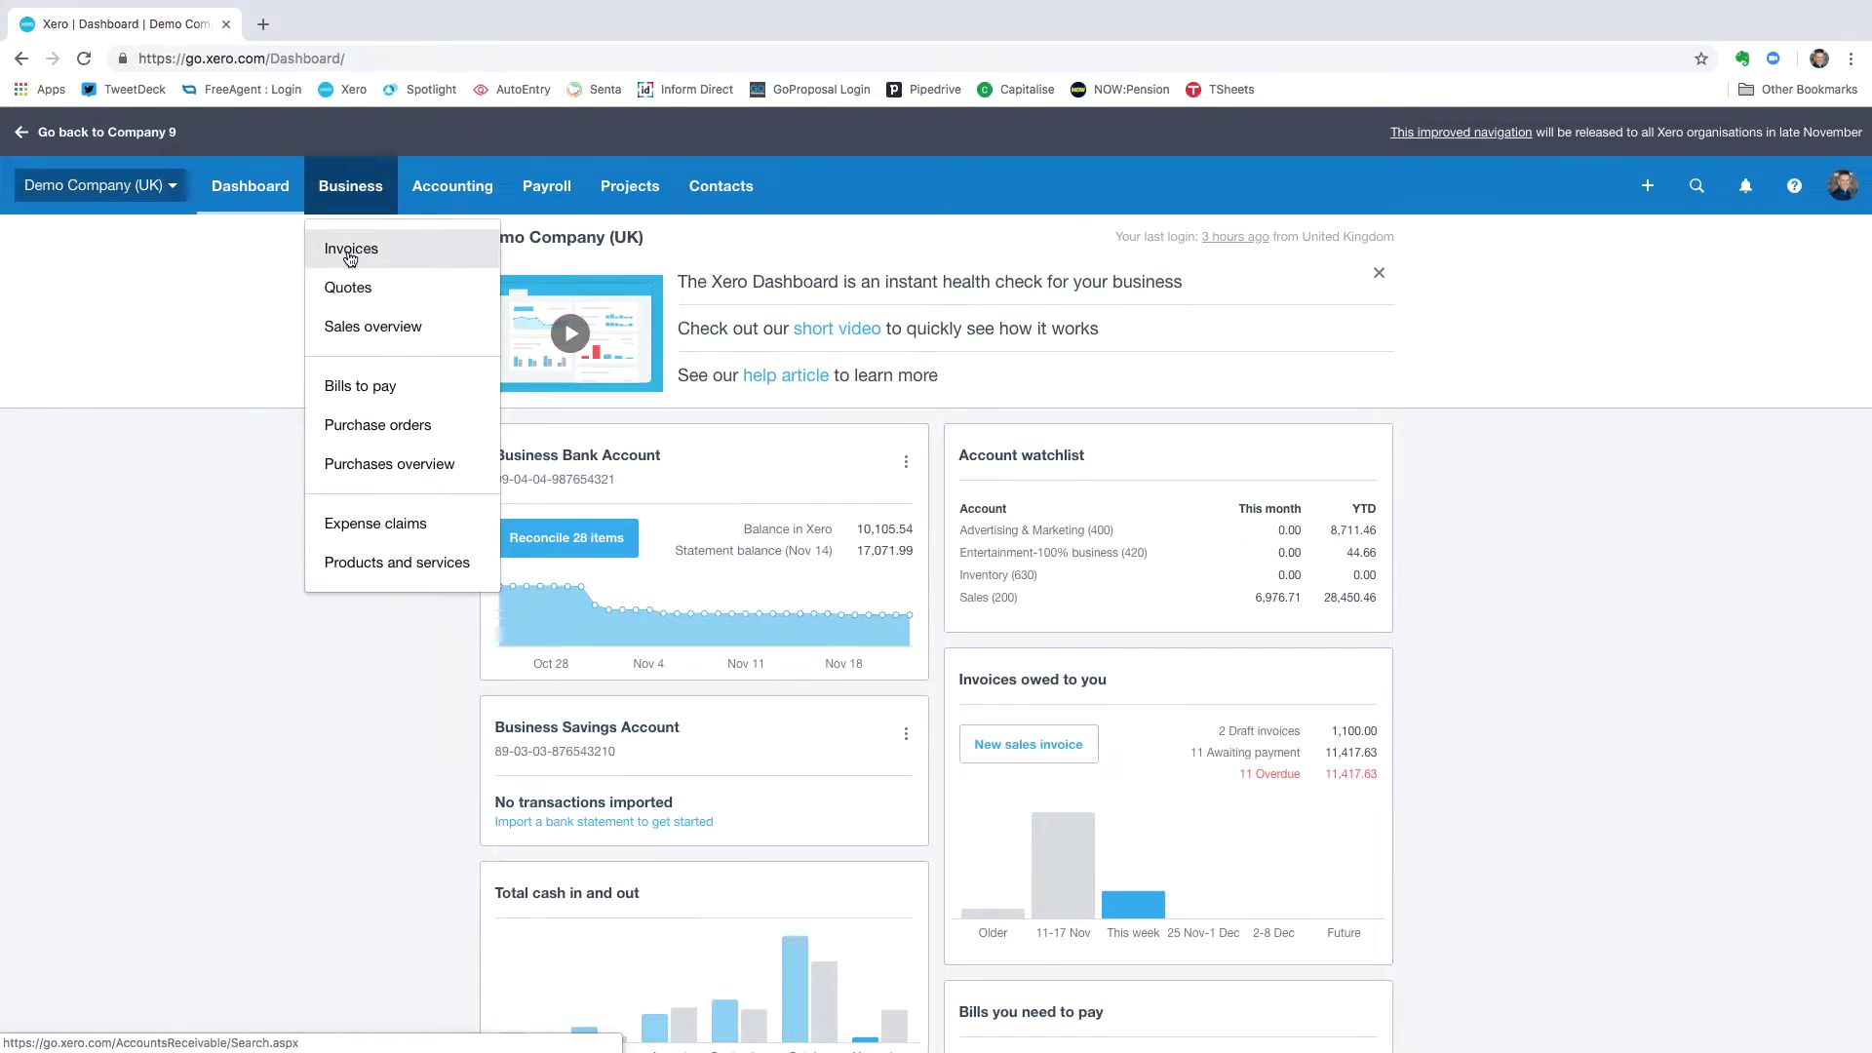
click(356, 328)
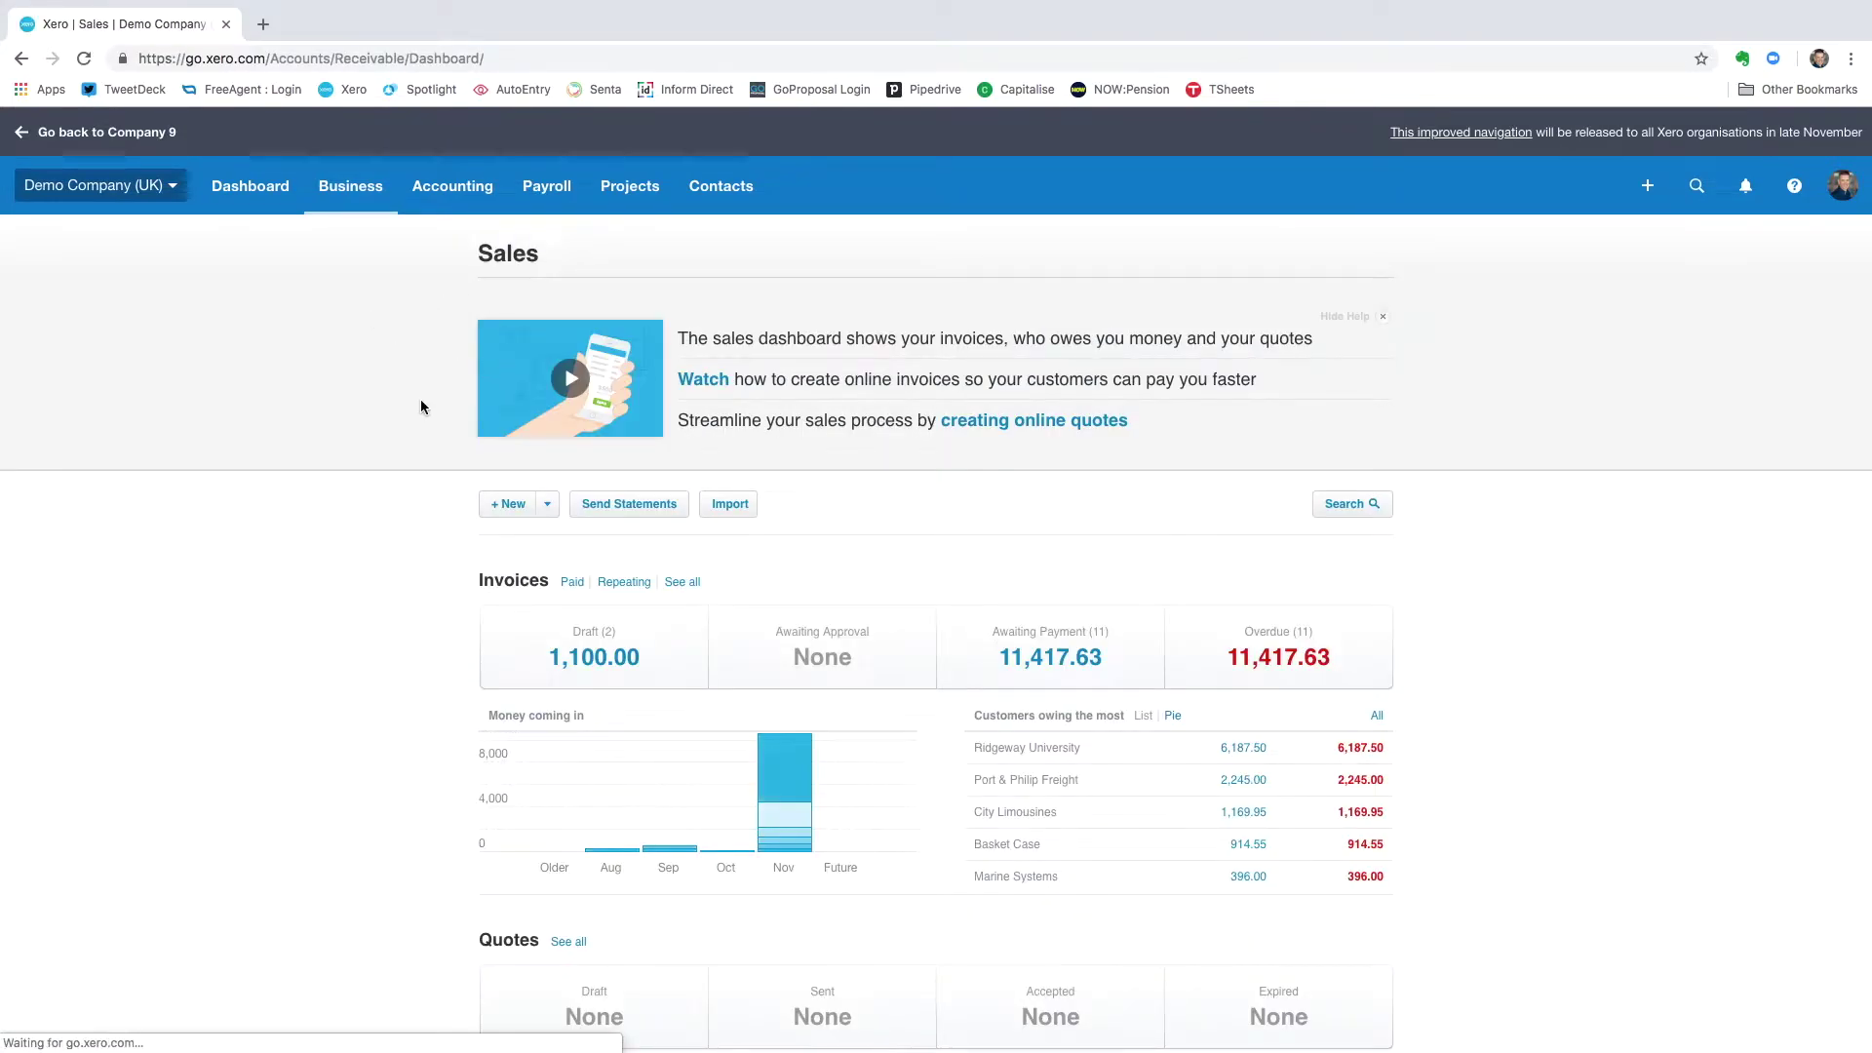
scroll(424, 395, down, 1)
scroll(424, 402, up, 1)
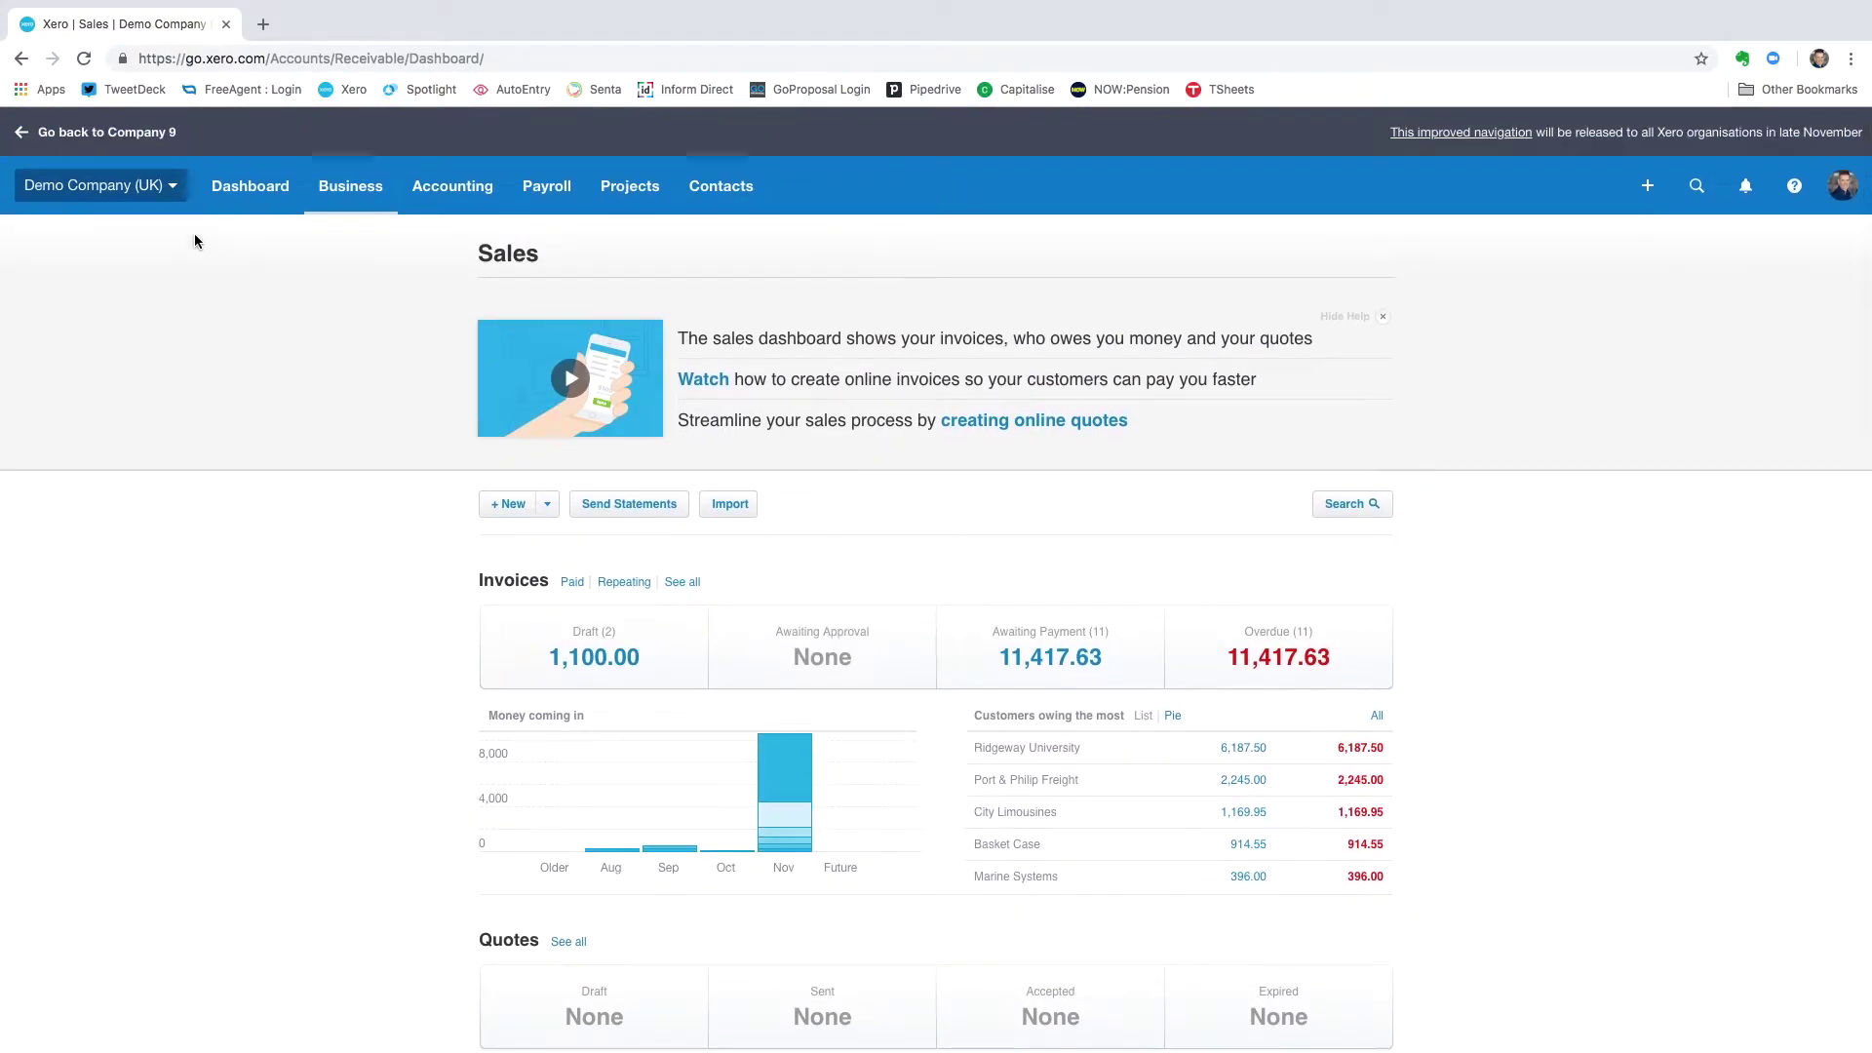
click(324, 193)
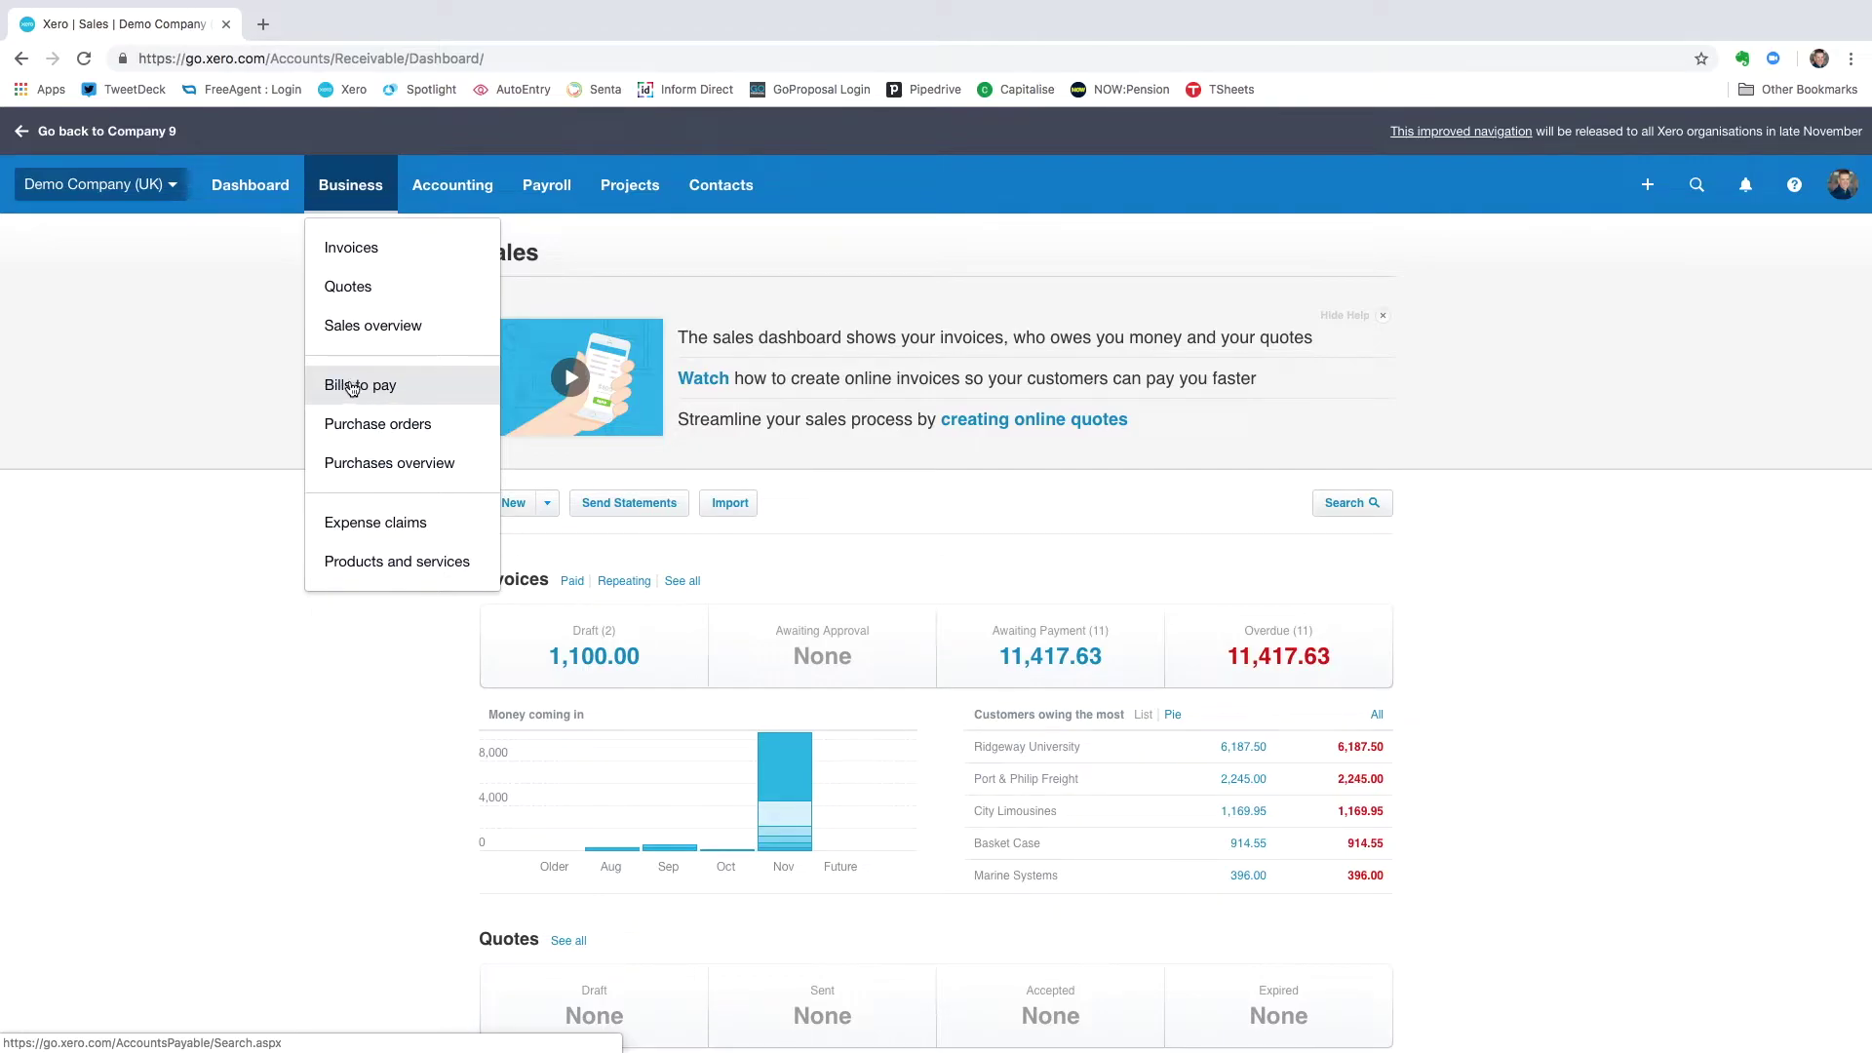
click(369, 464)
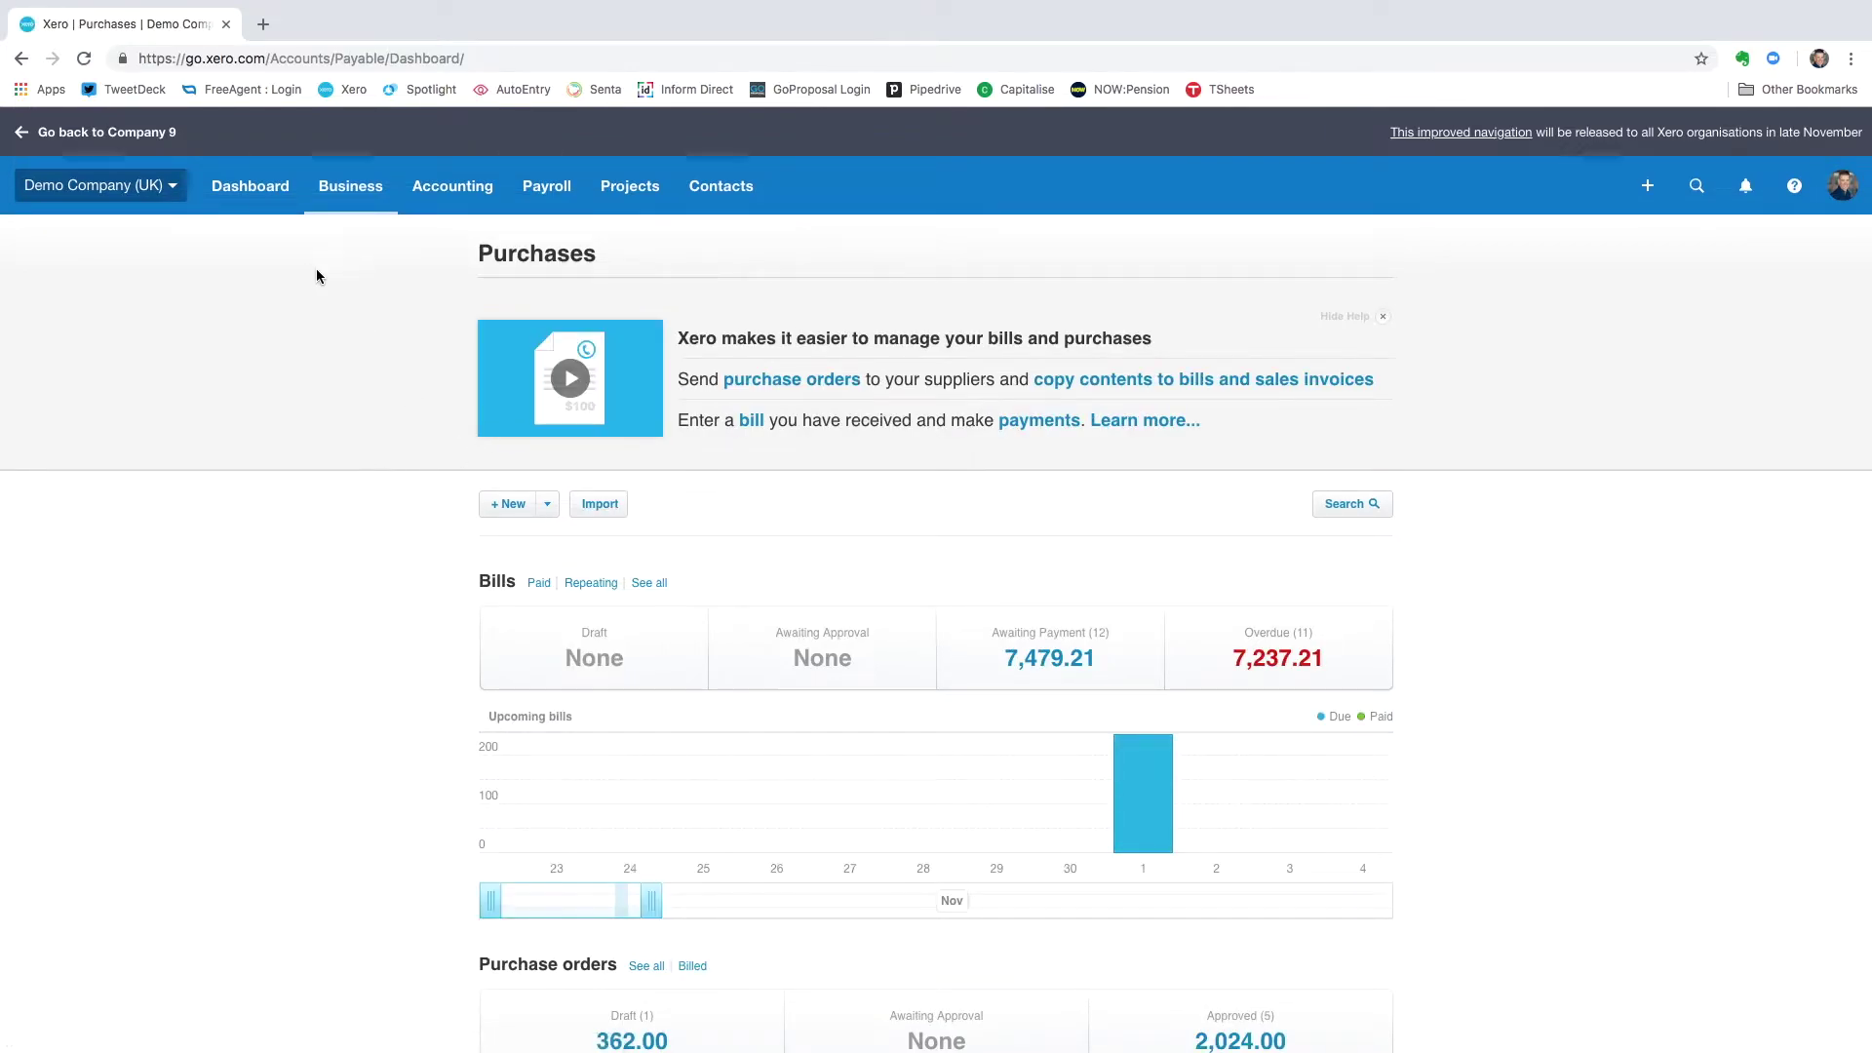
Open the products and services list and look over its inventory items
click(350, 194)
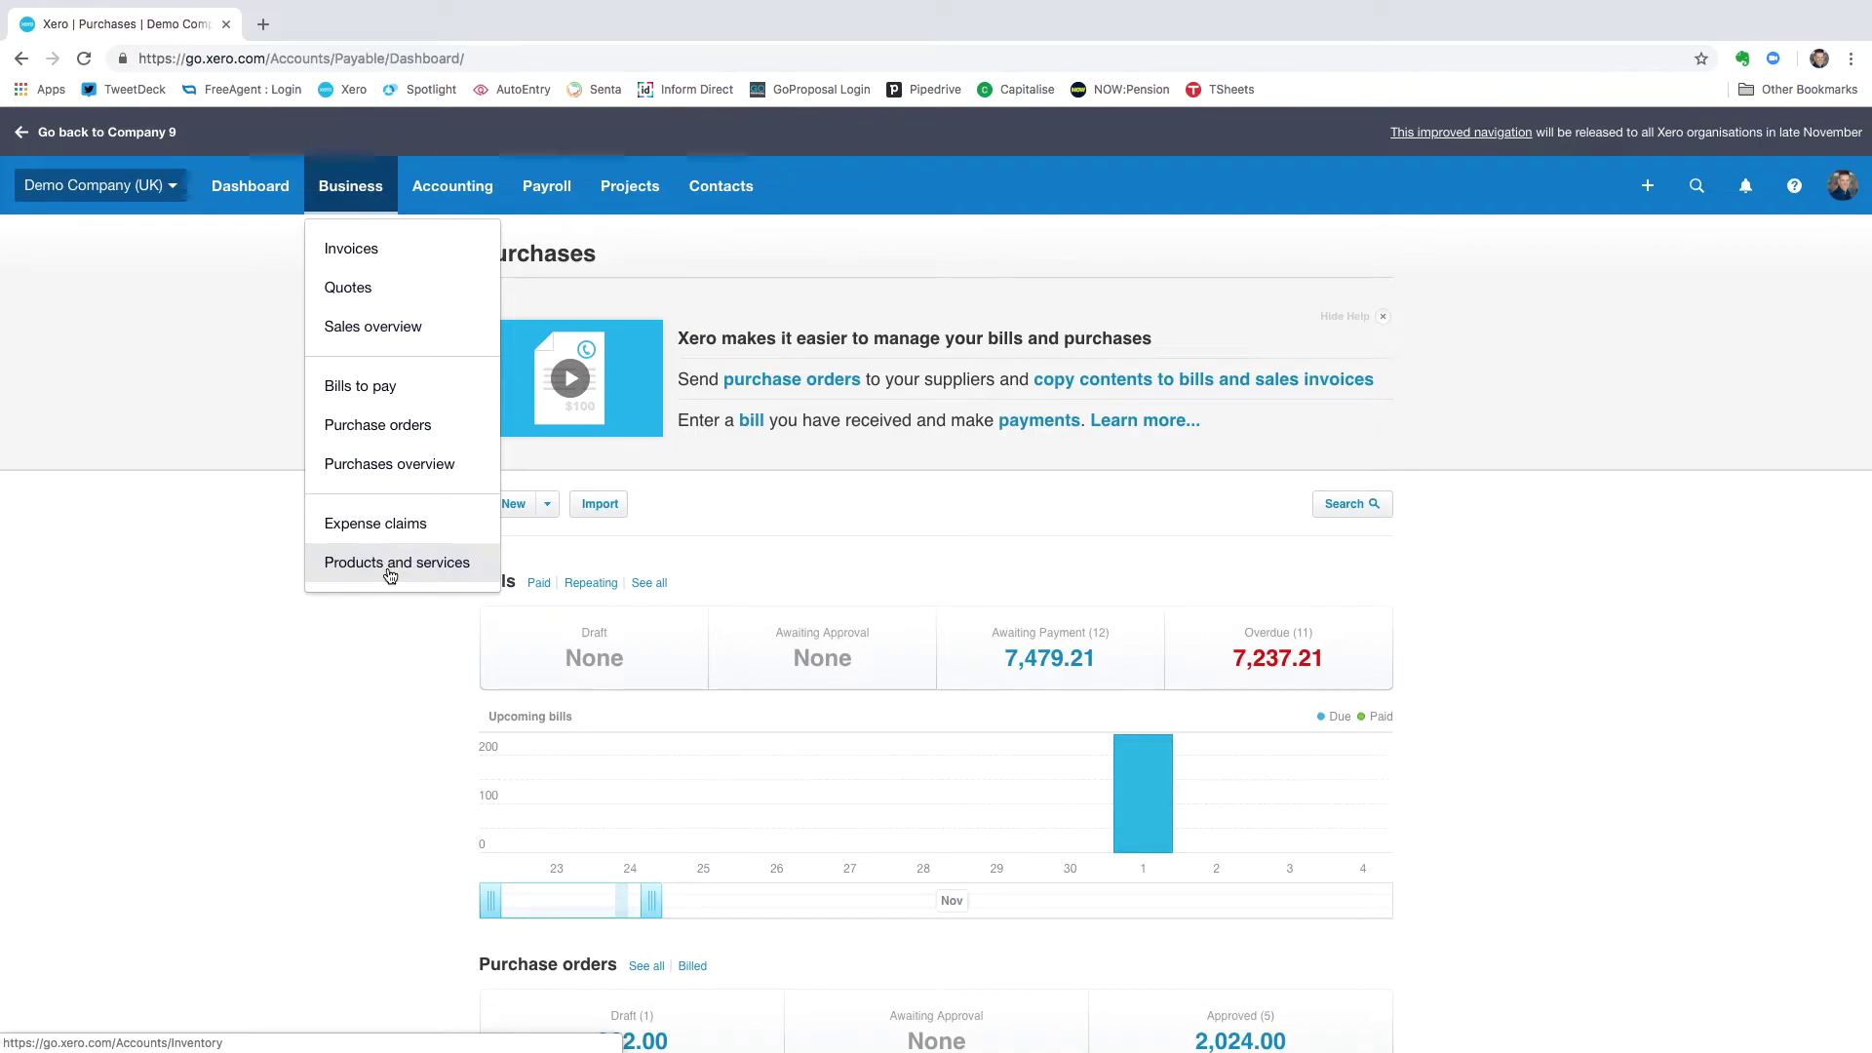
click(368, 564)
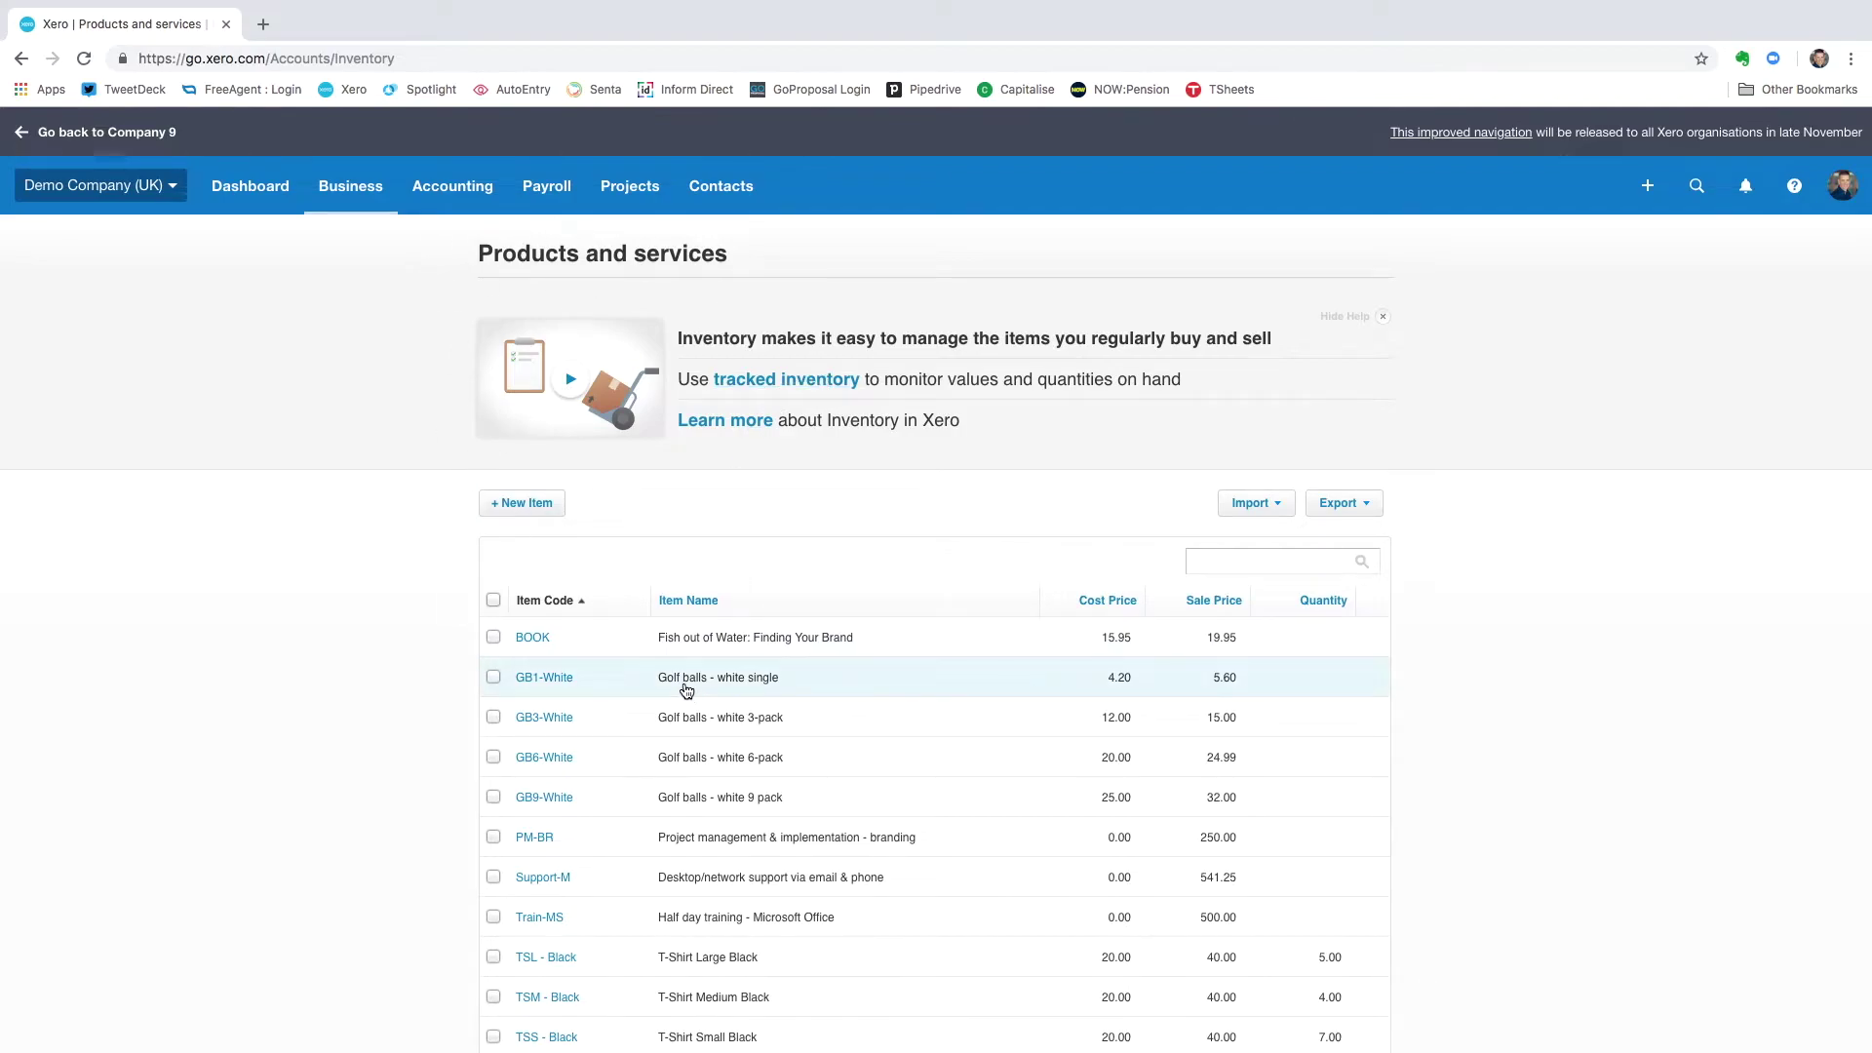
scroll(687, 682, down, 1)
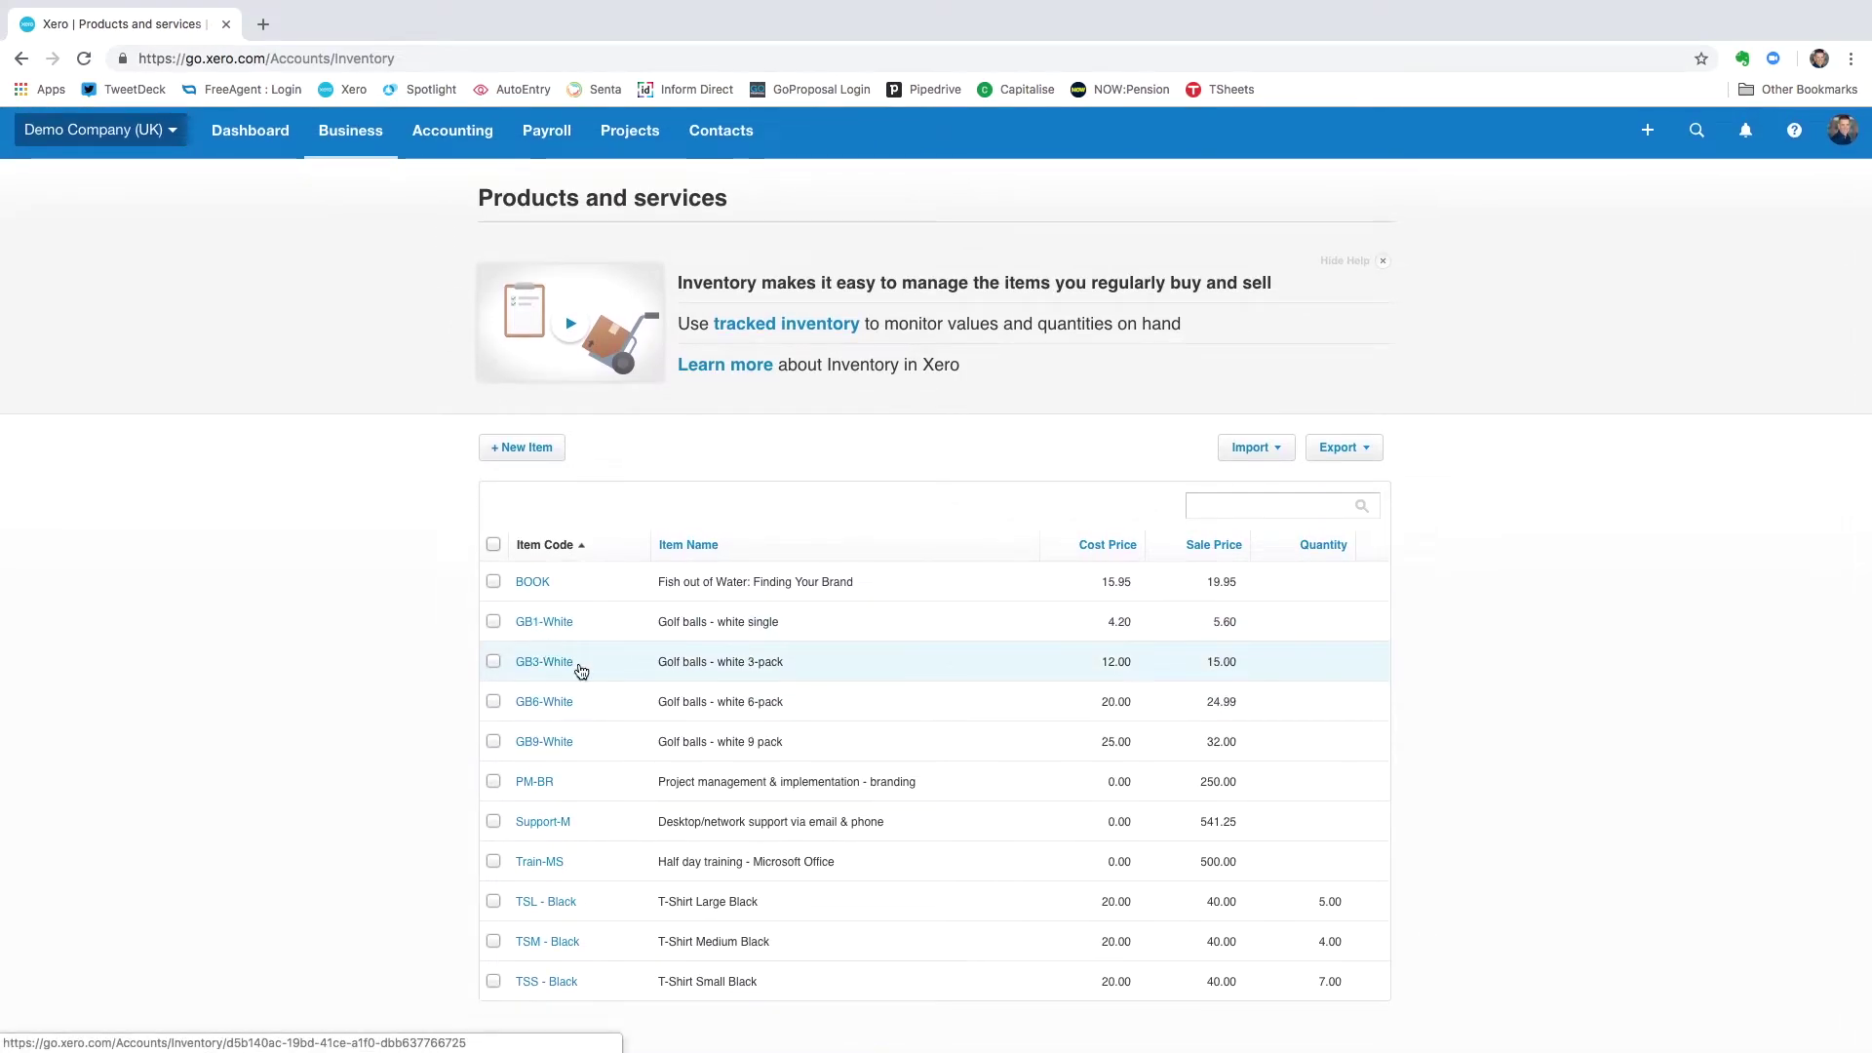
scroll(474, 585, up, 1)
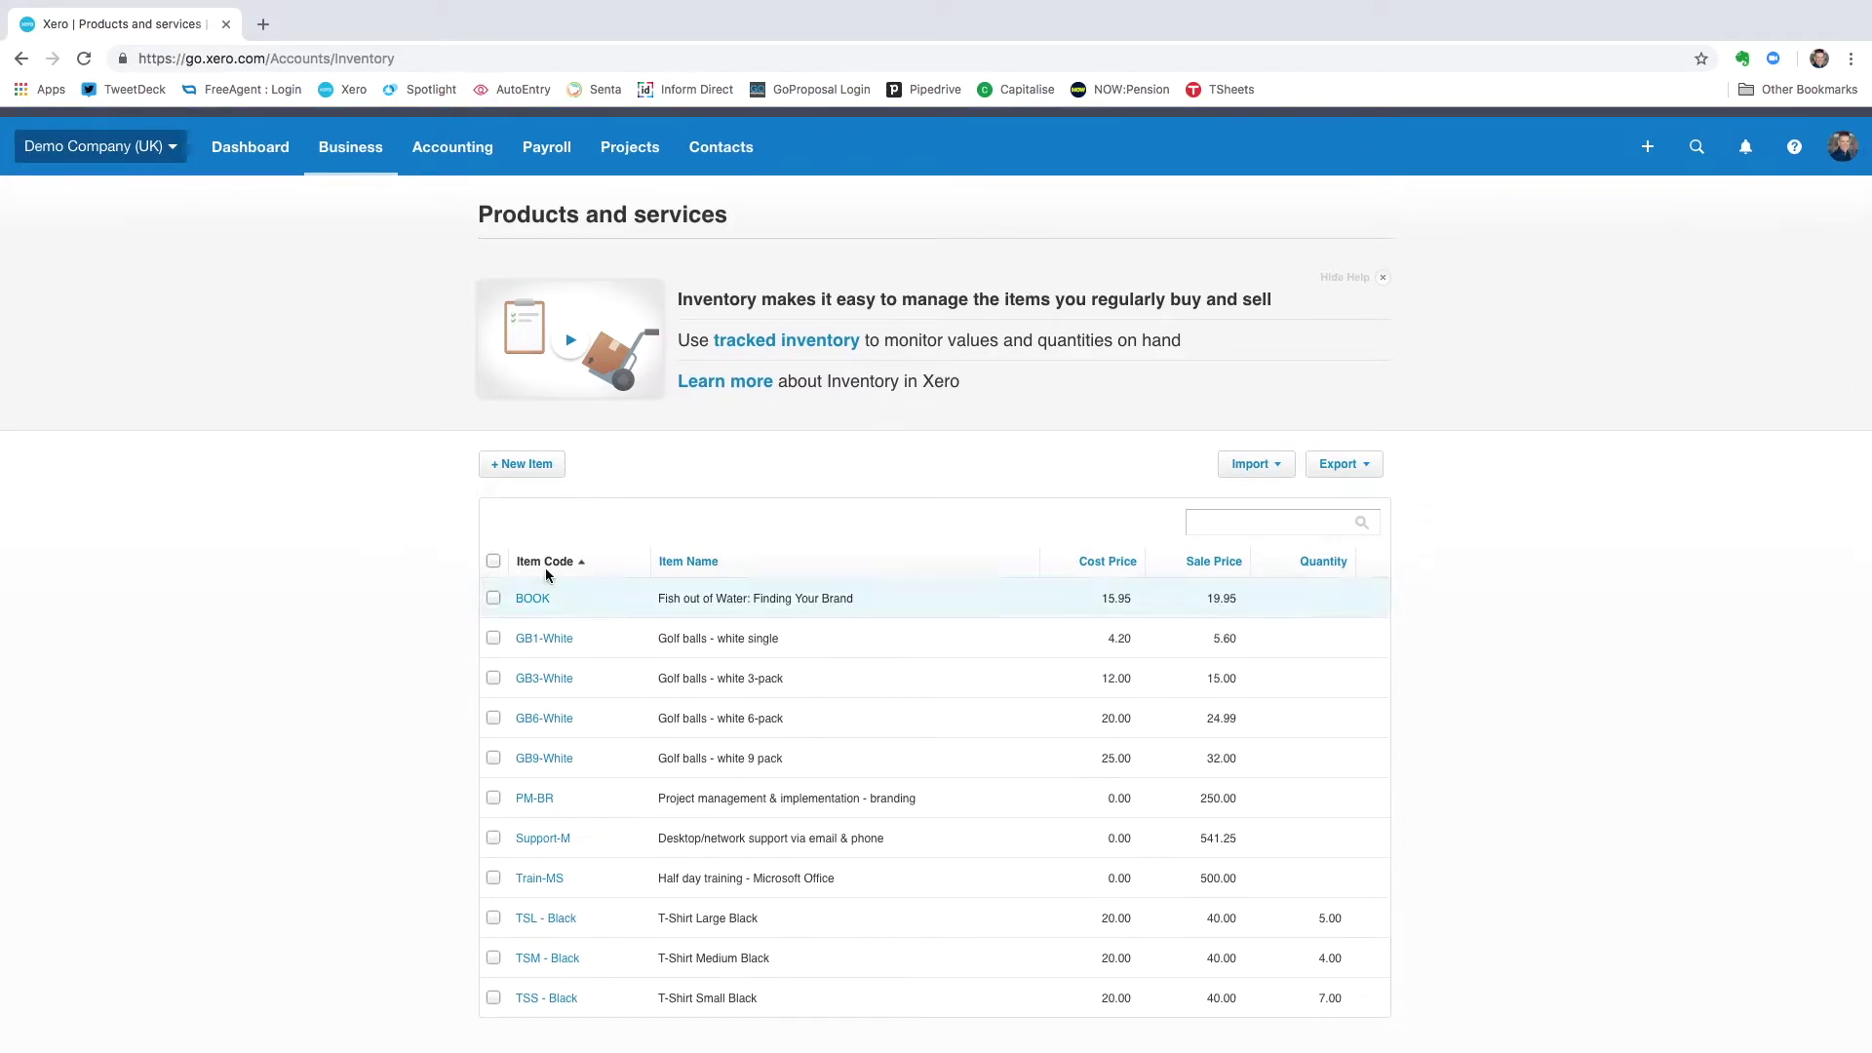
Open the summary page of all available accounting reports
click(360, 164)
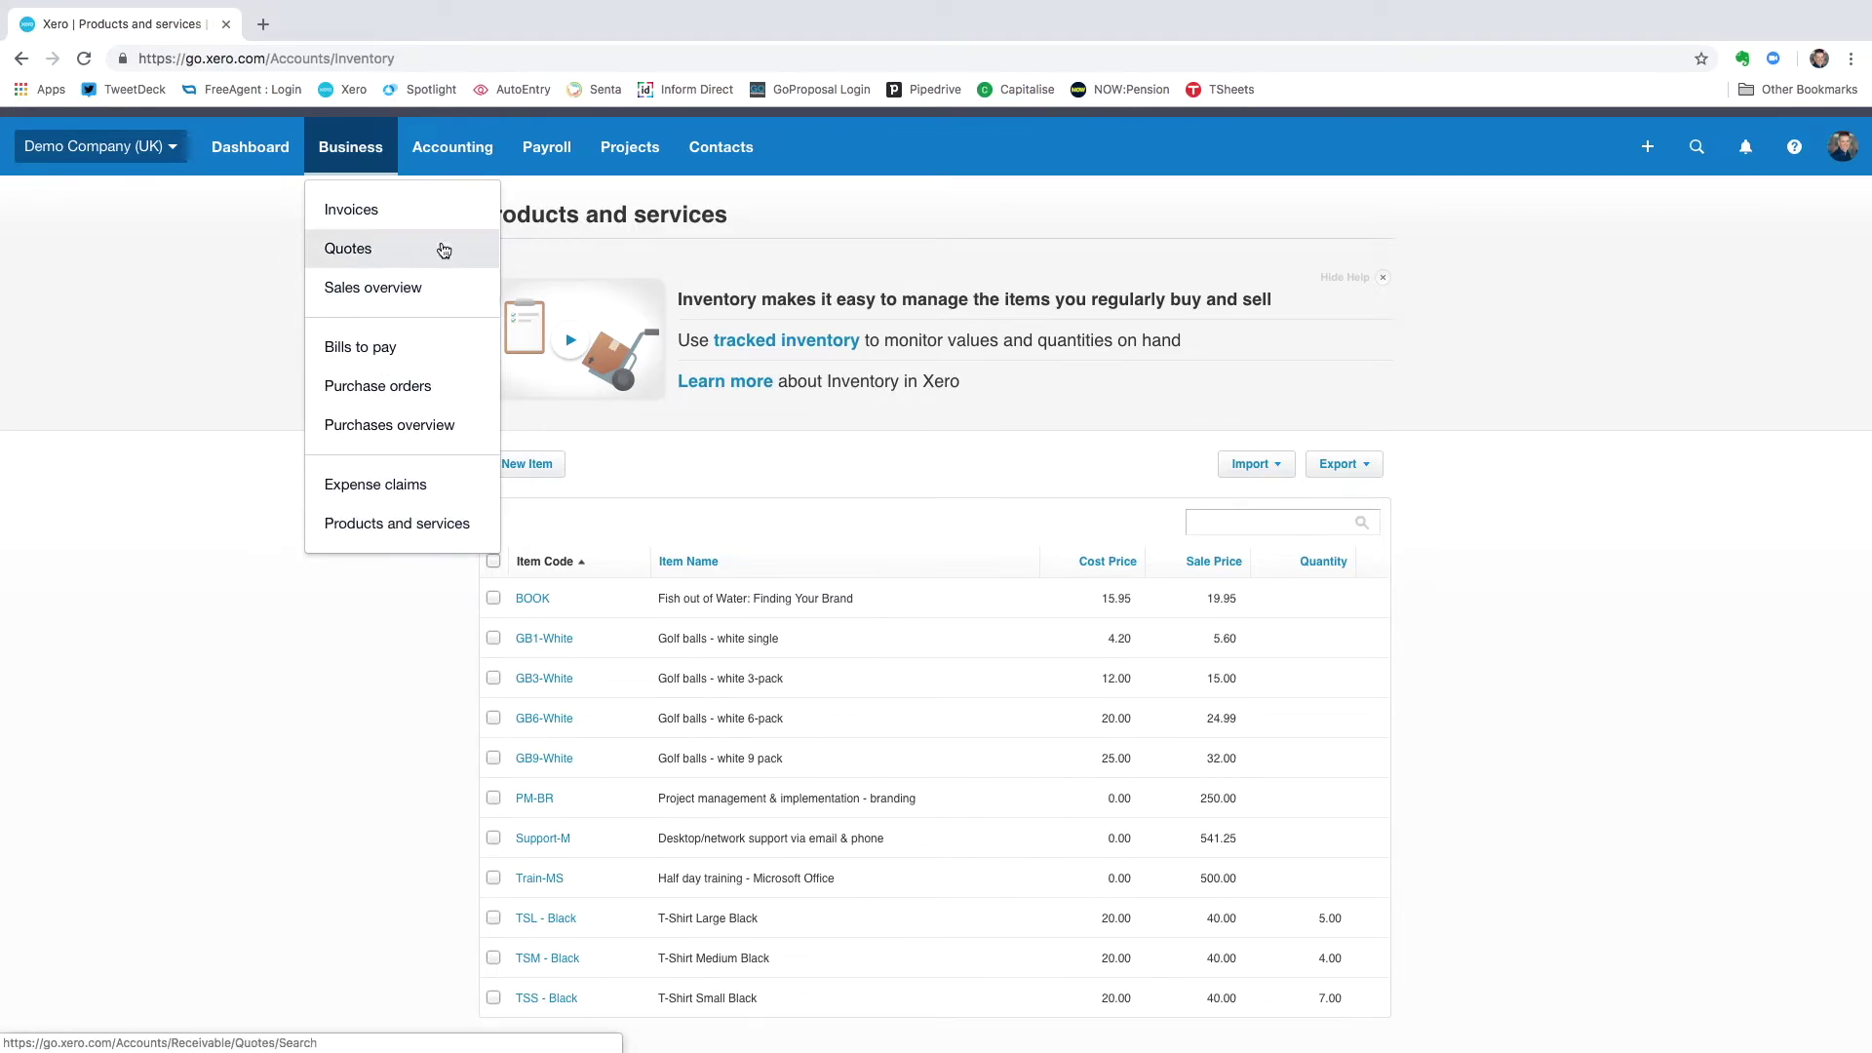
click(456, 154)
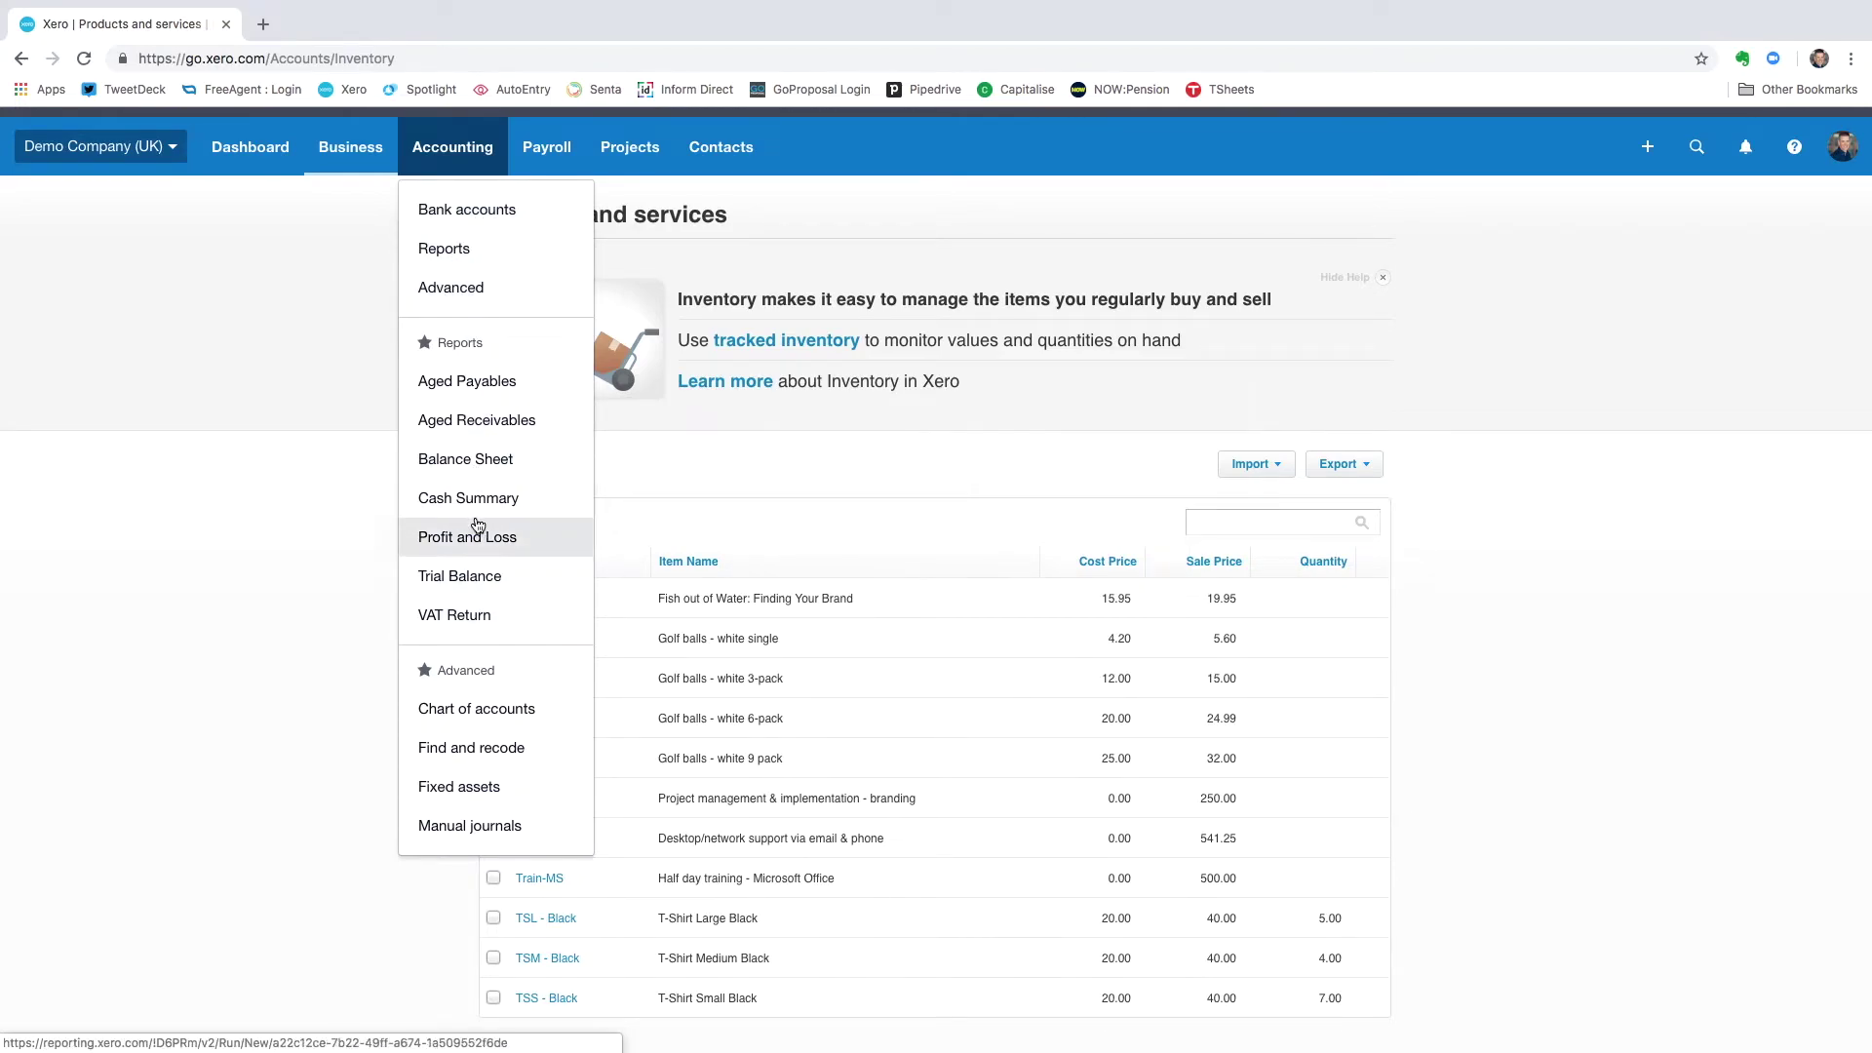
click(462, 254)
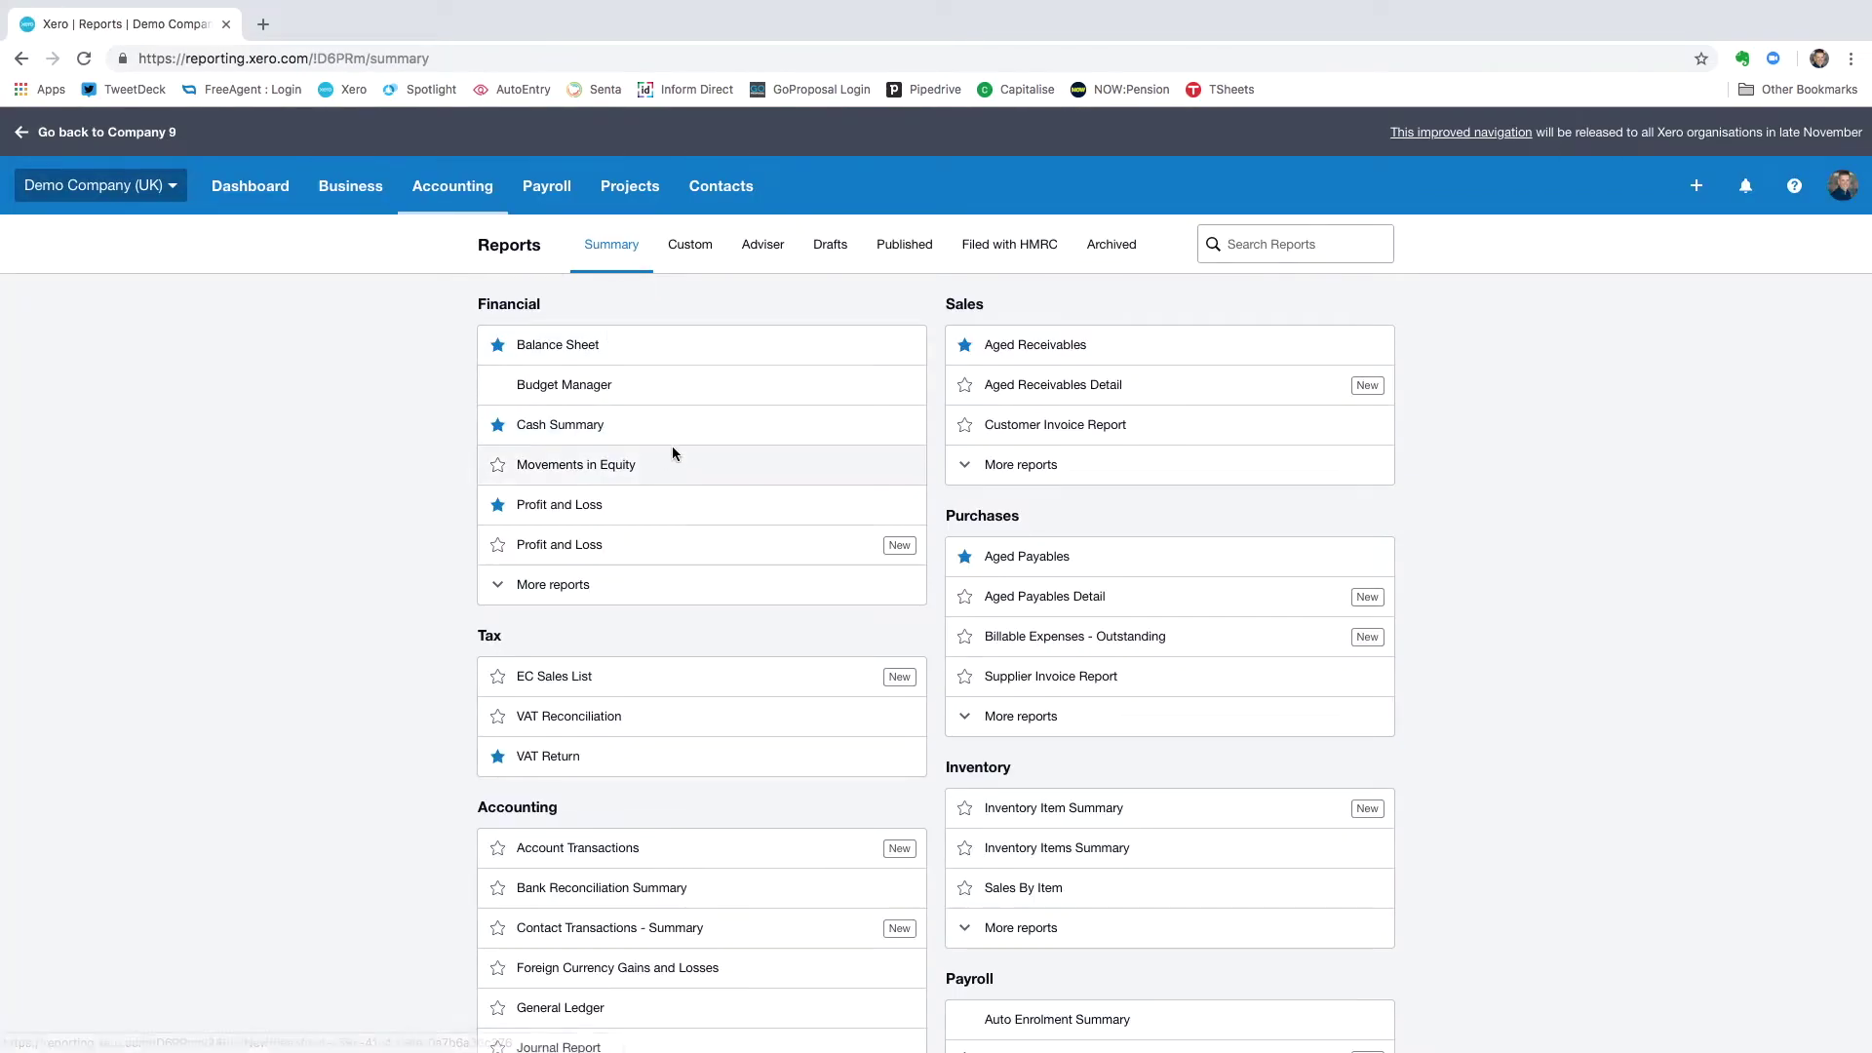
click(462, 189)
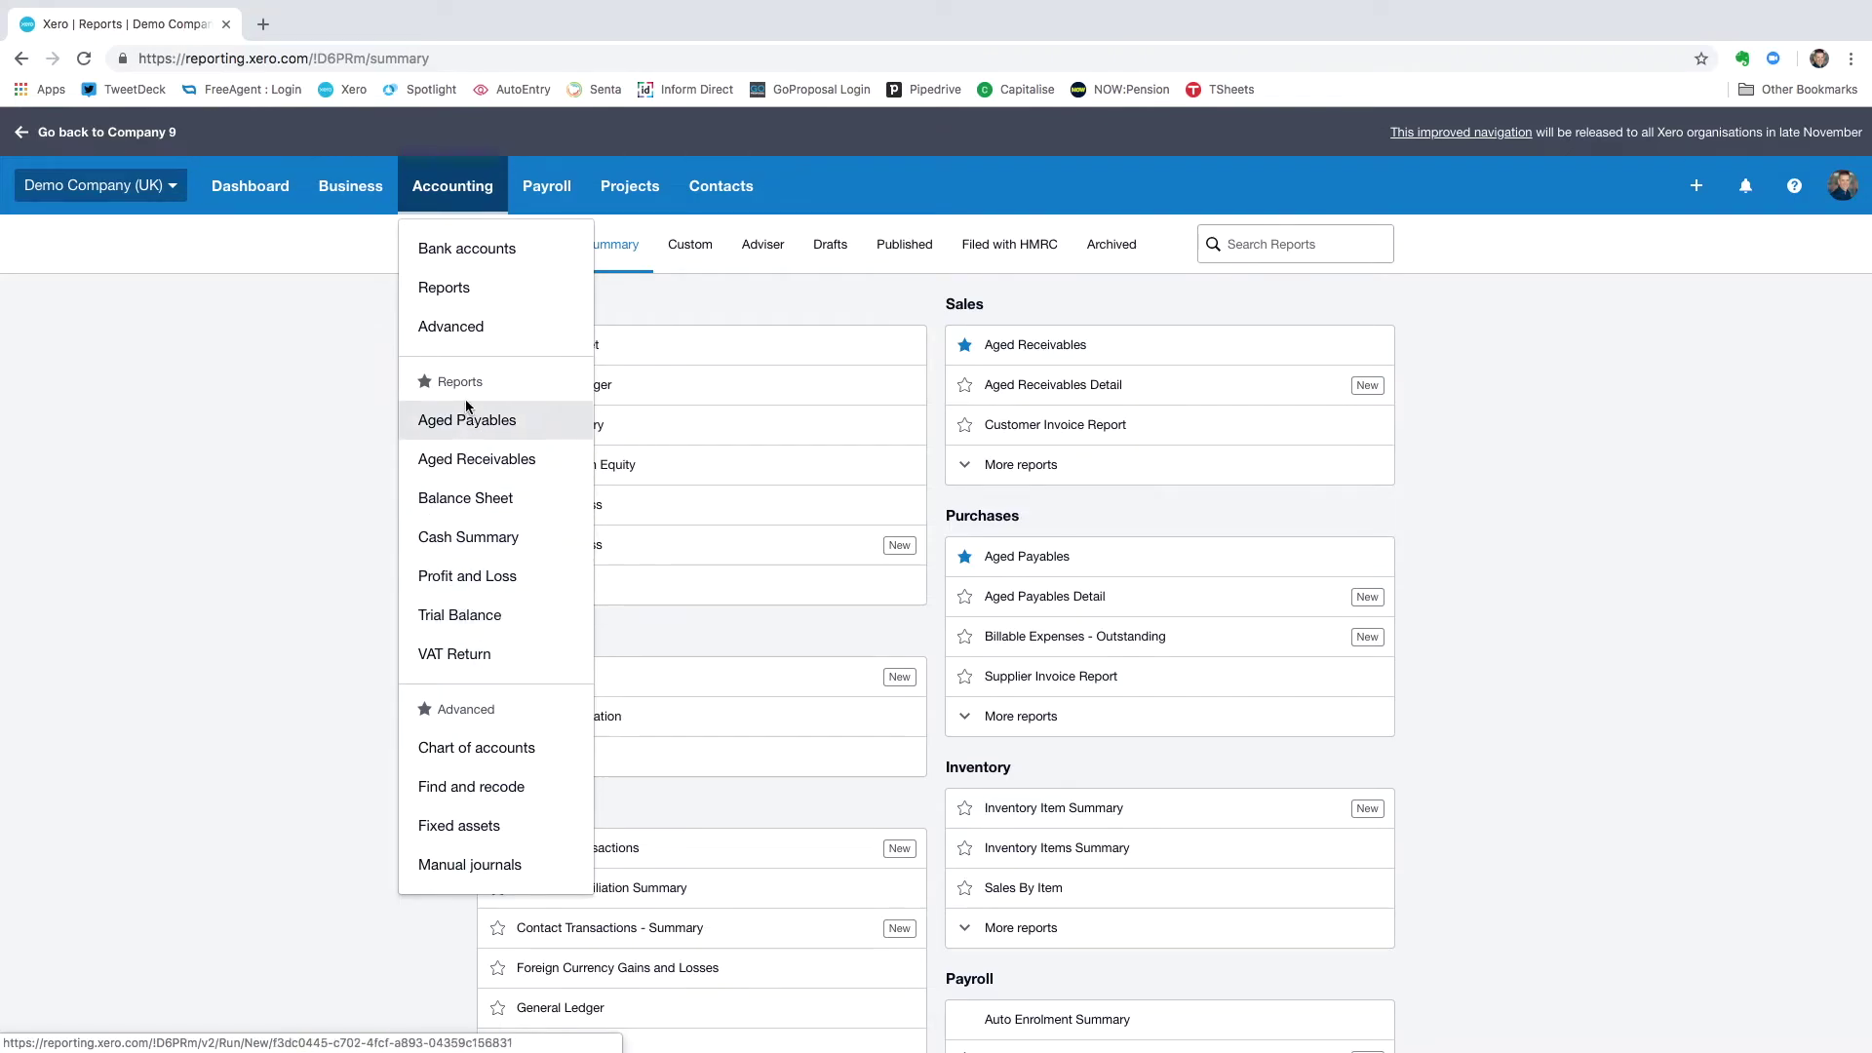
click(688, 300)
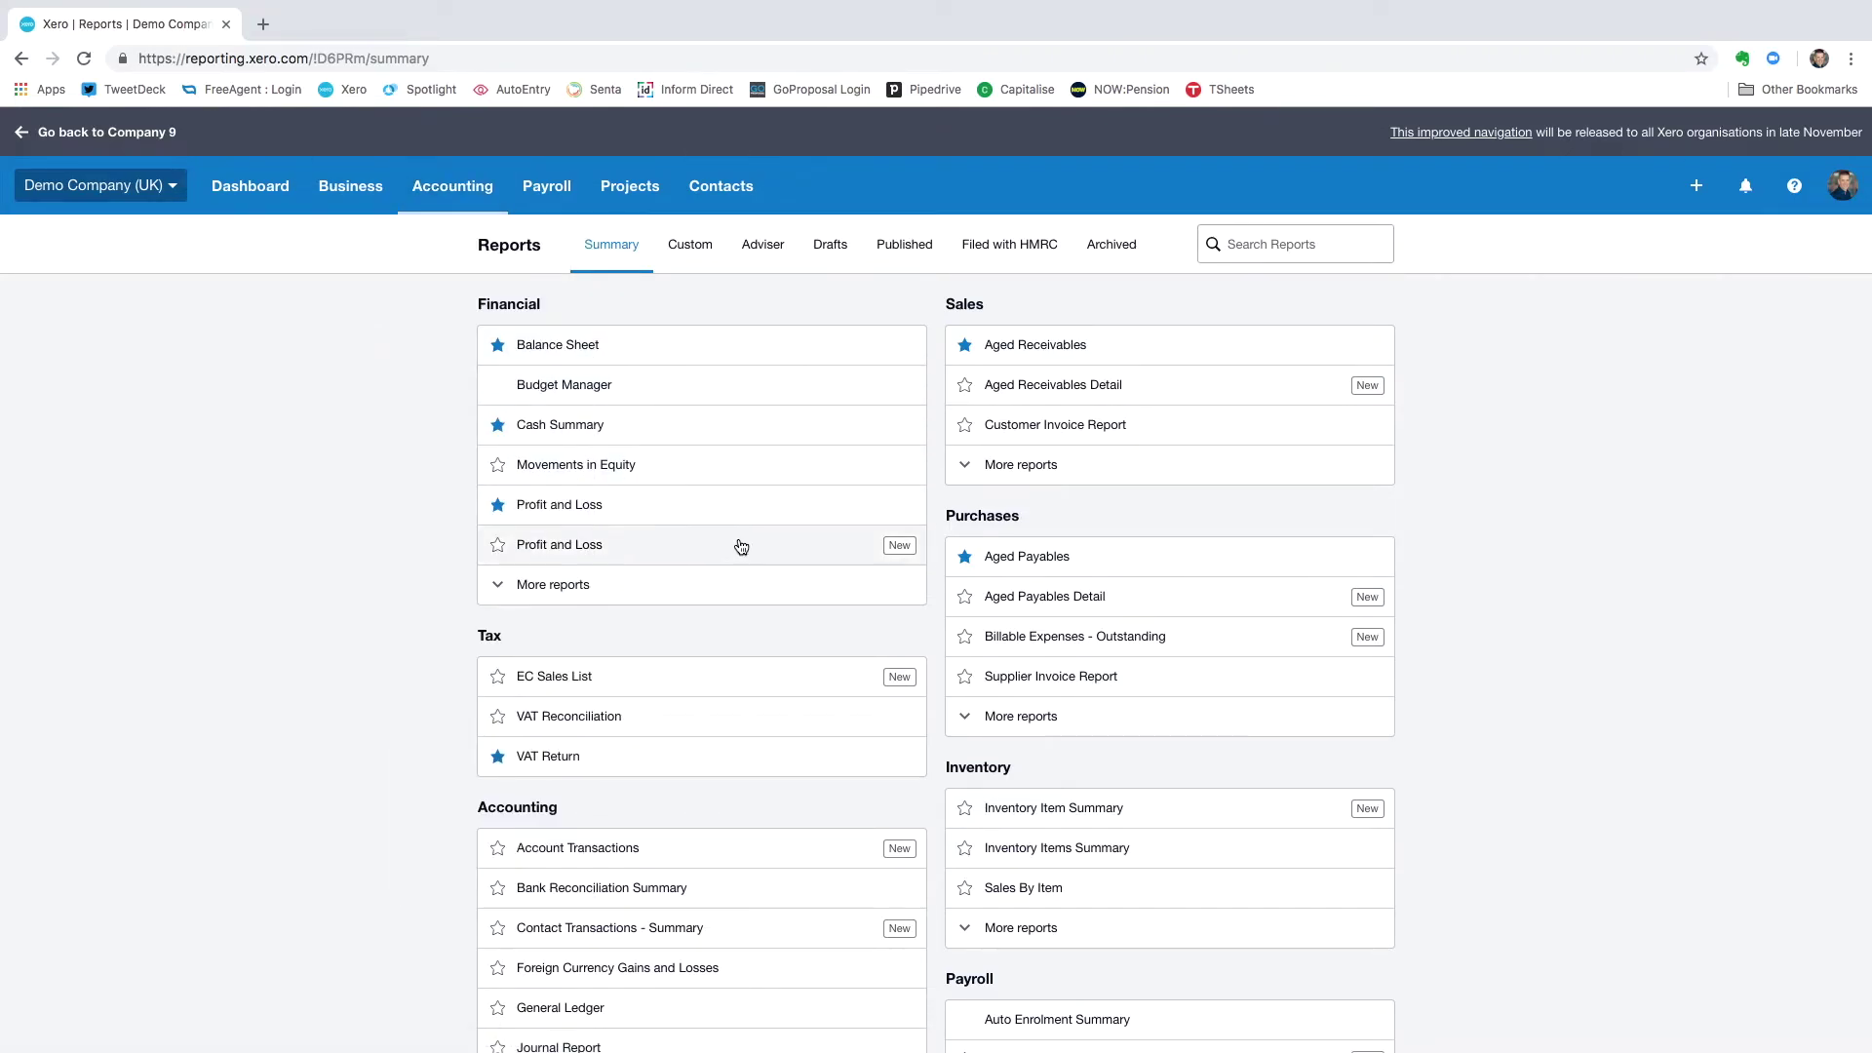
click(483, 192)
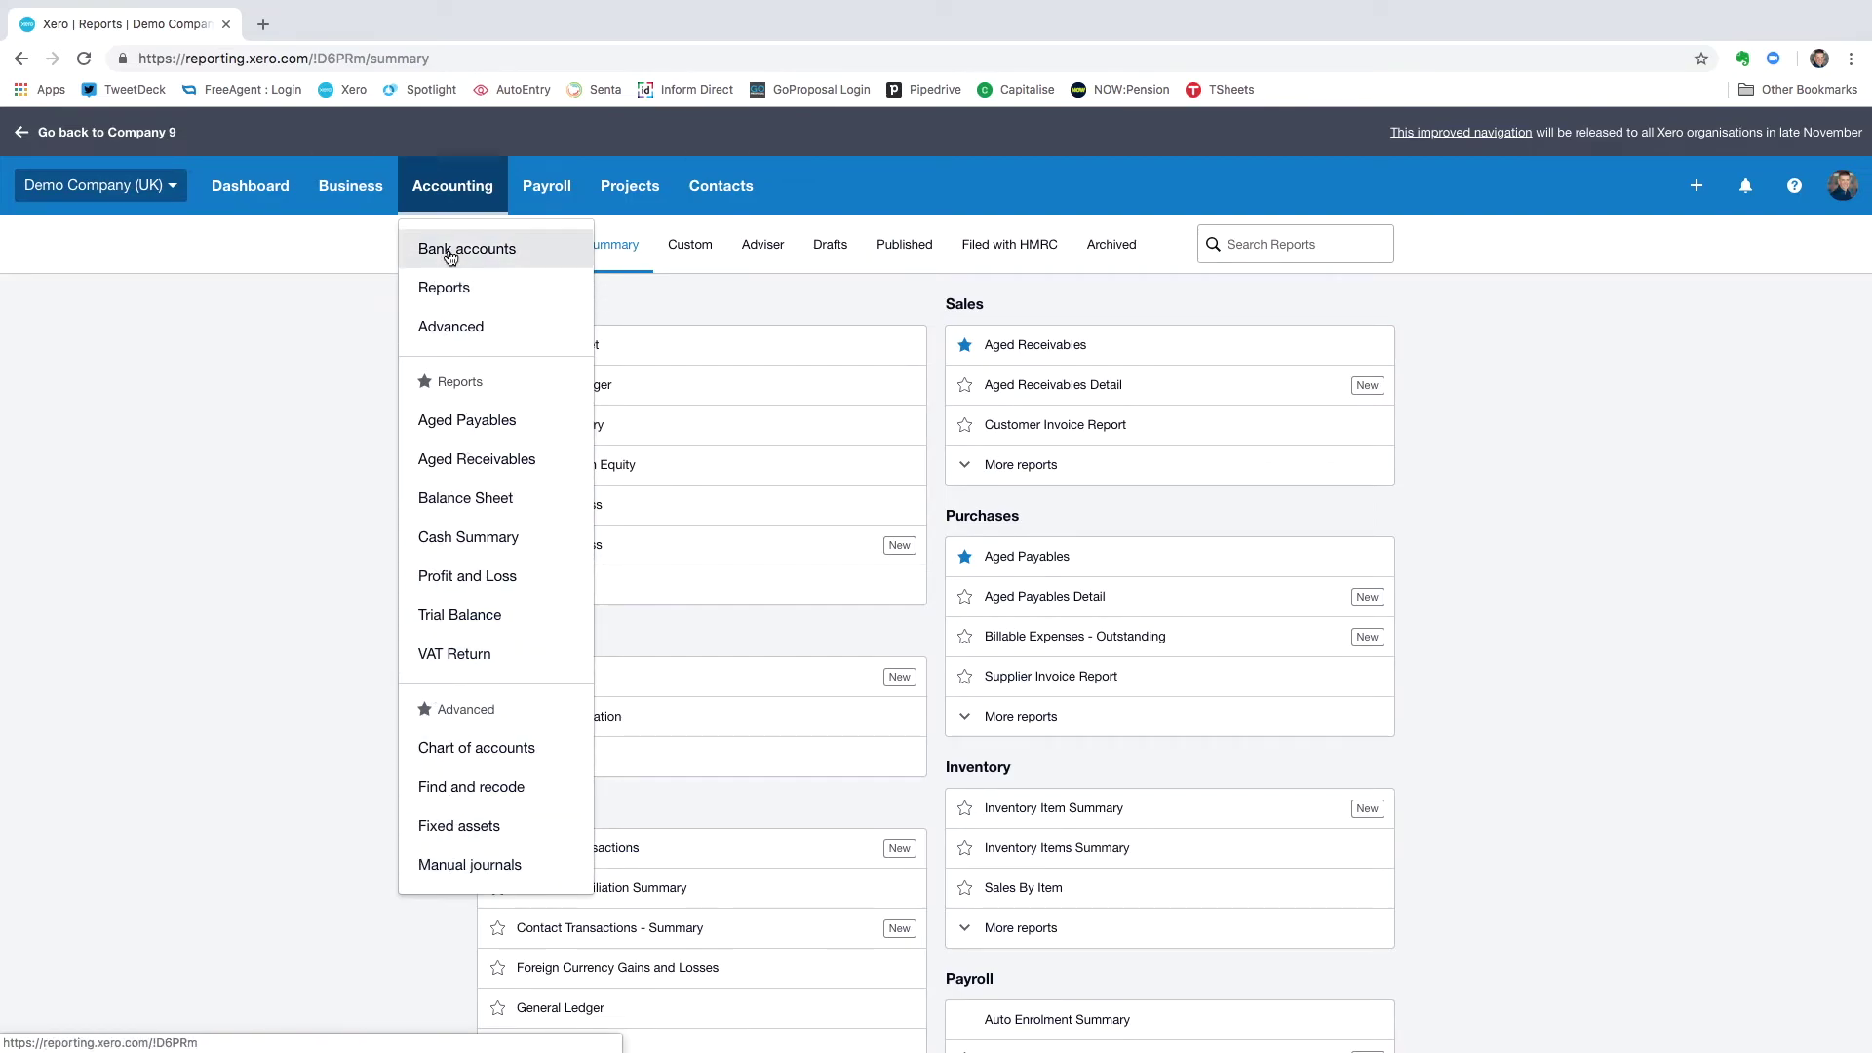
click(448, 188)
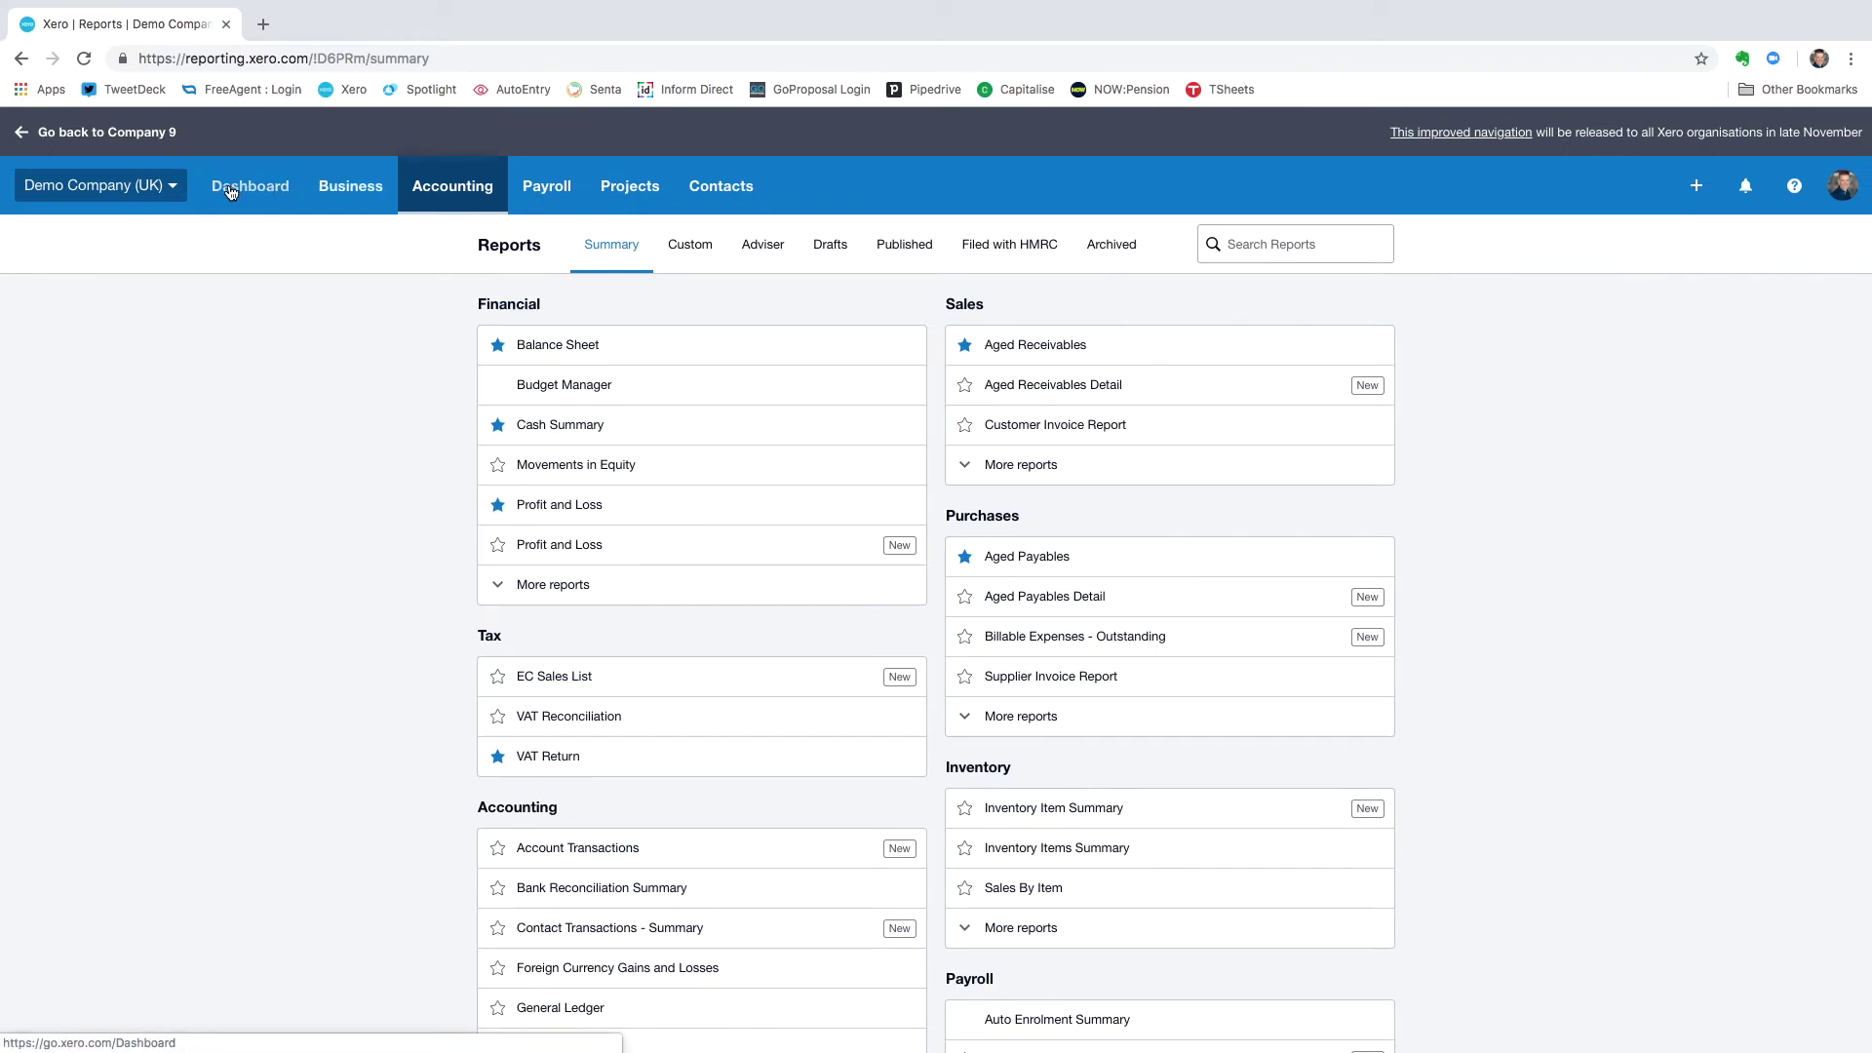
click(350, 194)
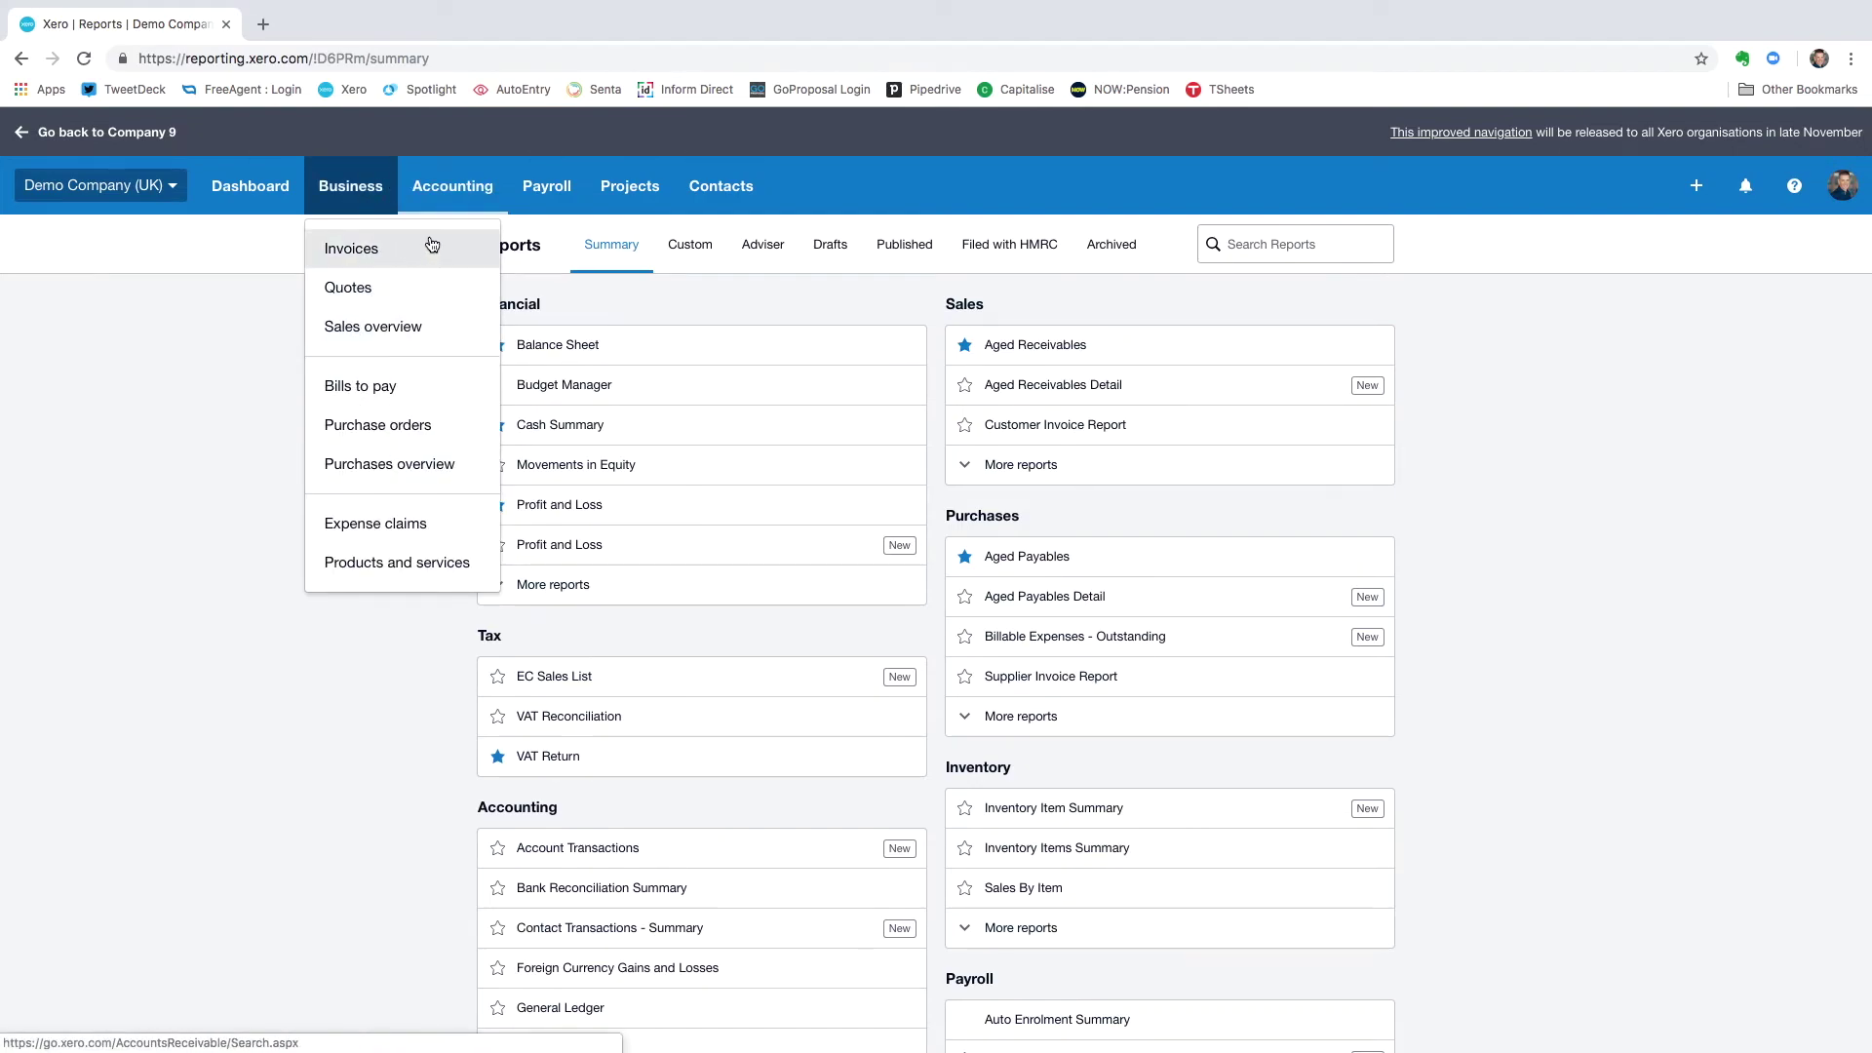
click(453, 192)
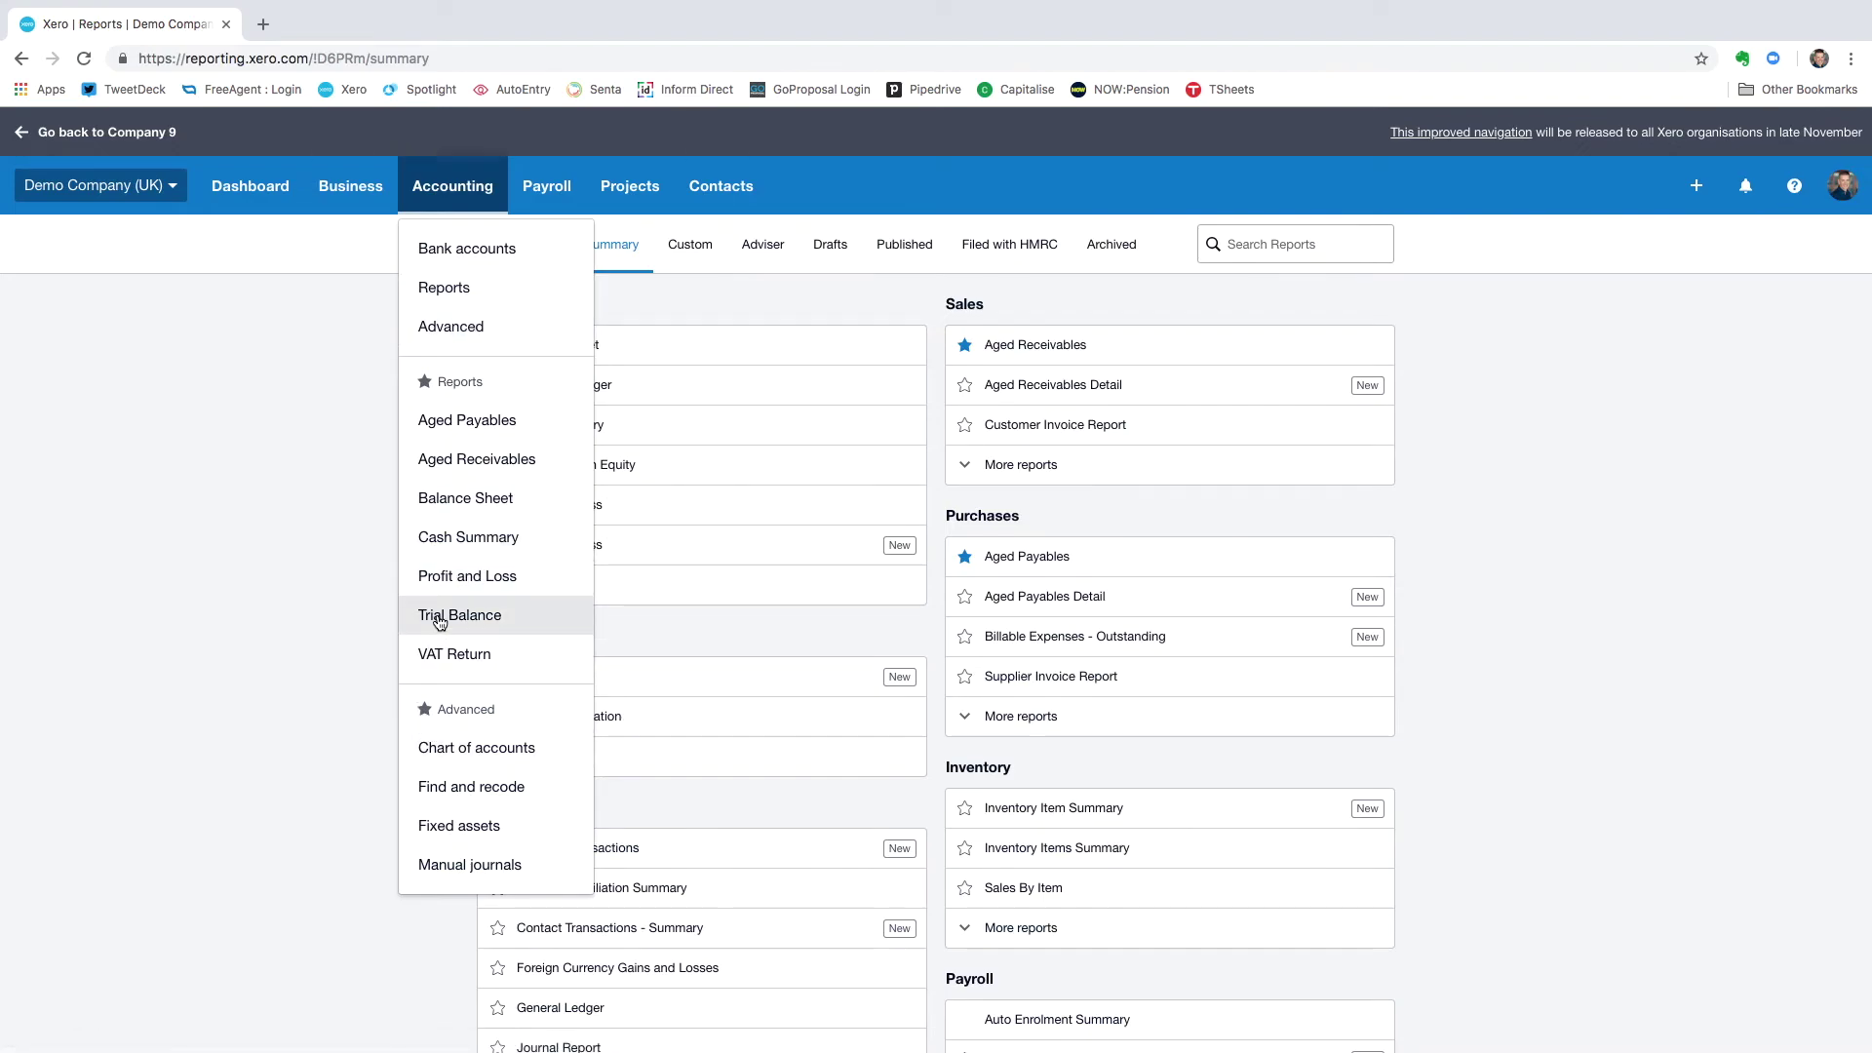
Leave the demo company's improved navigation and go back to the Company 9 organisation
click(306, 390)
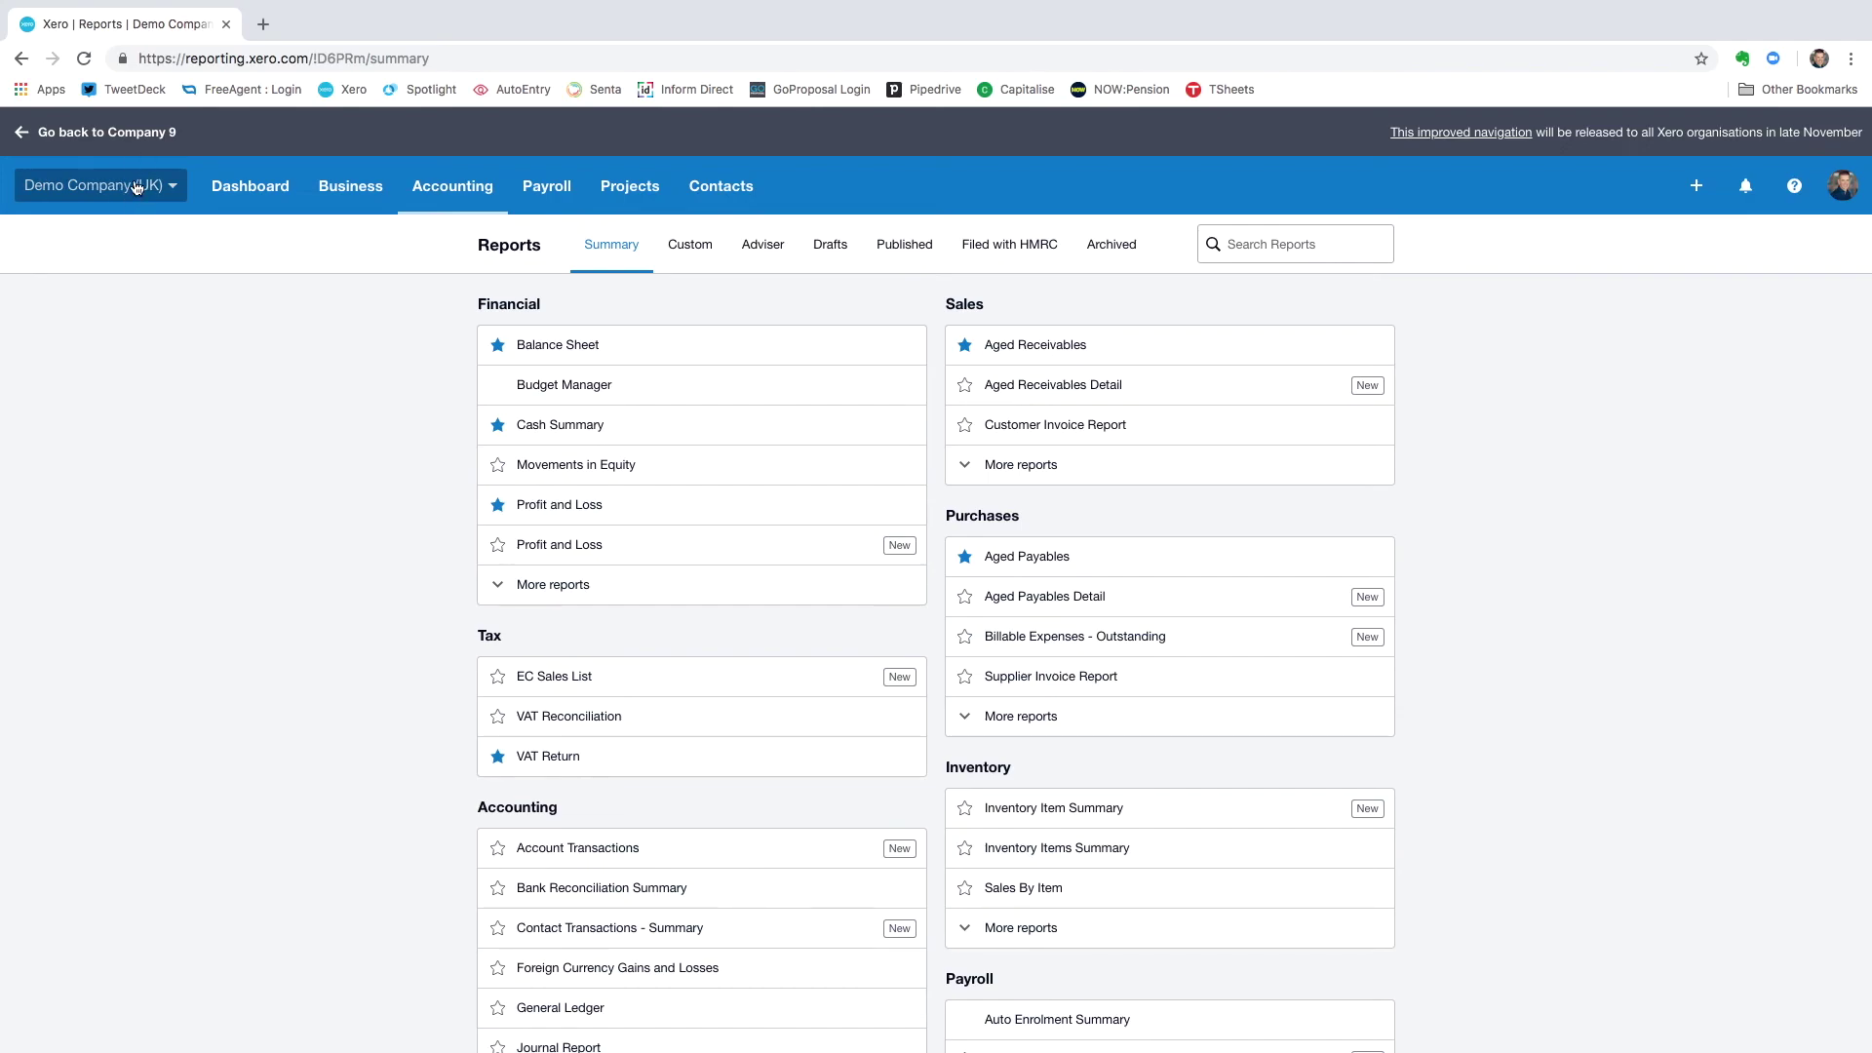
click(112, 134)
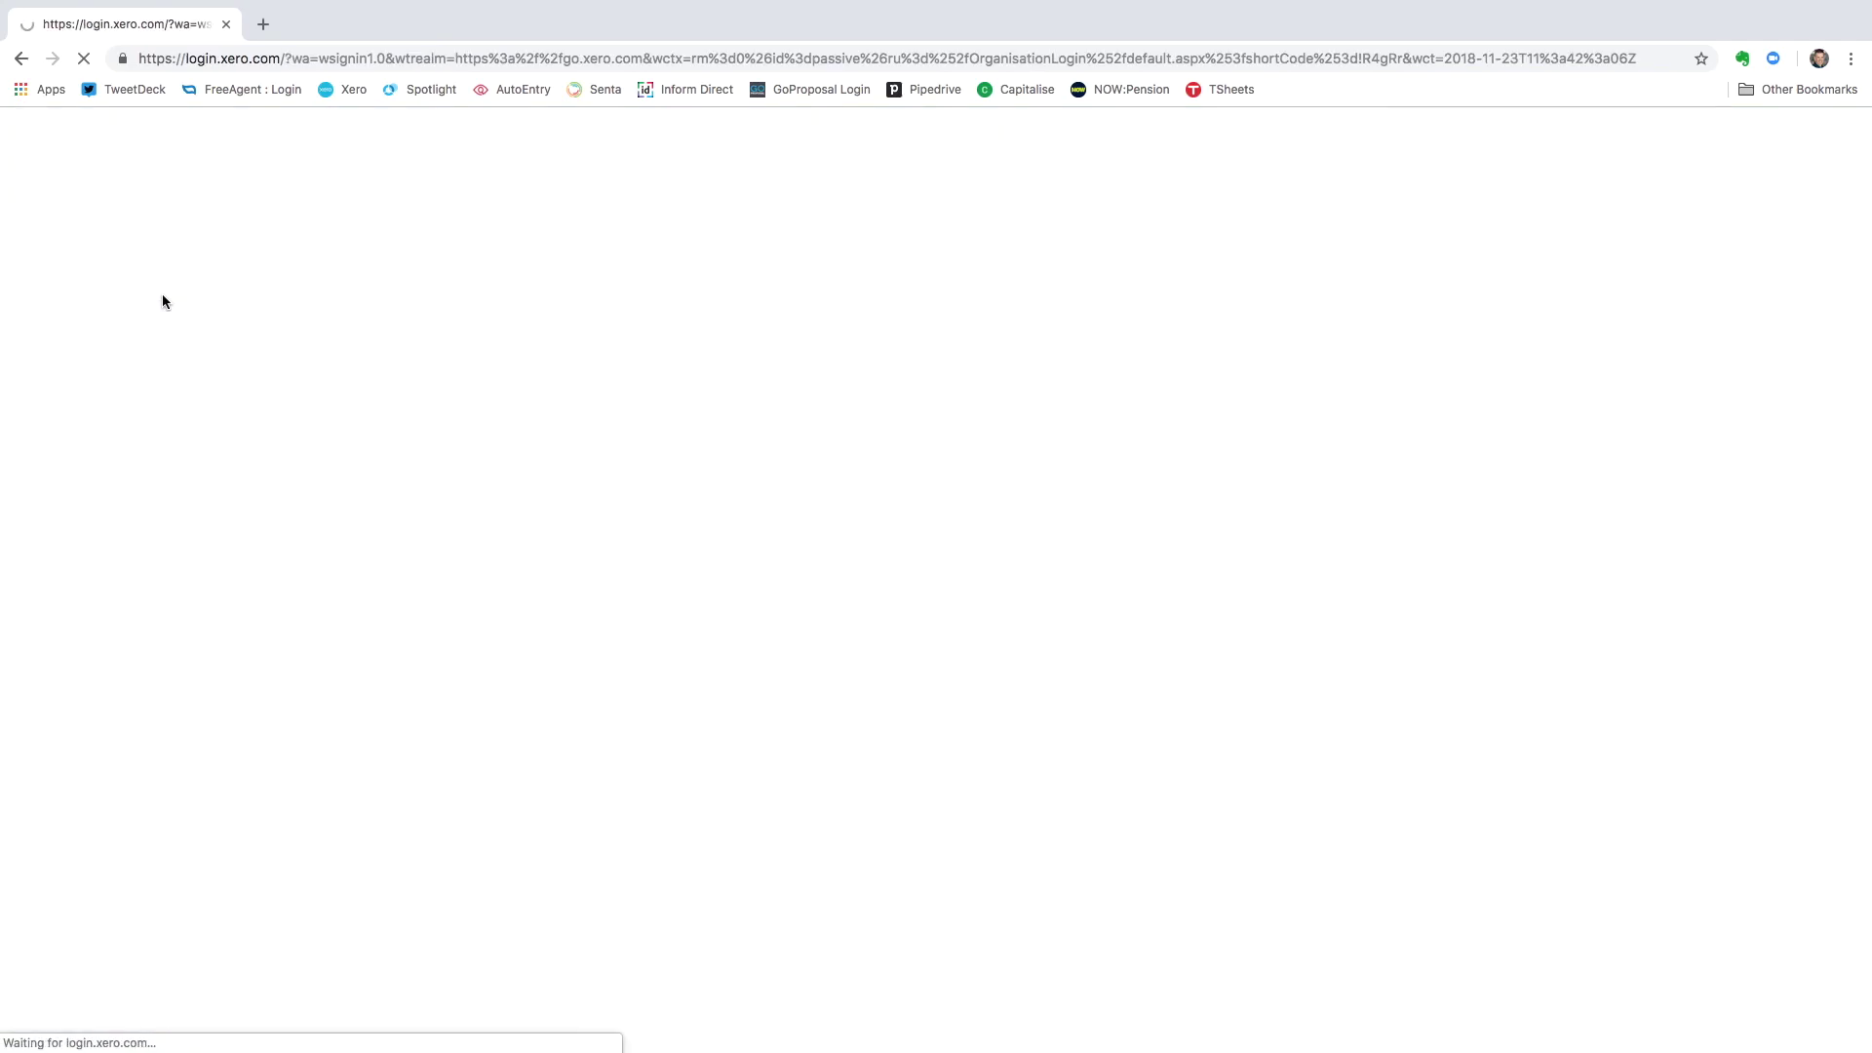